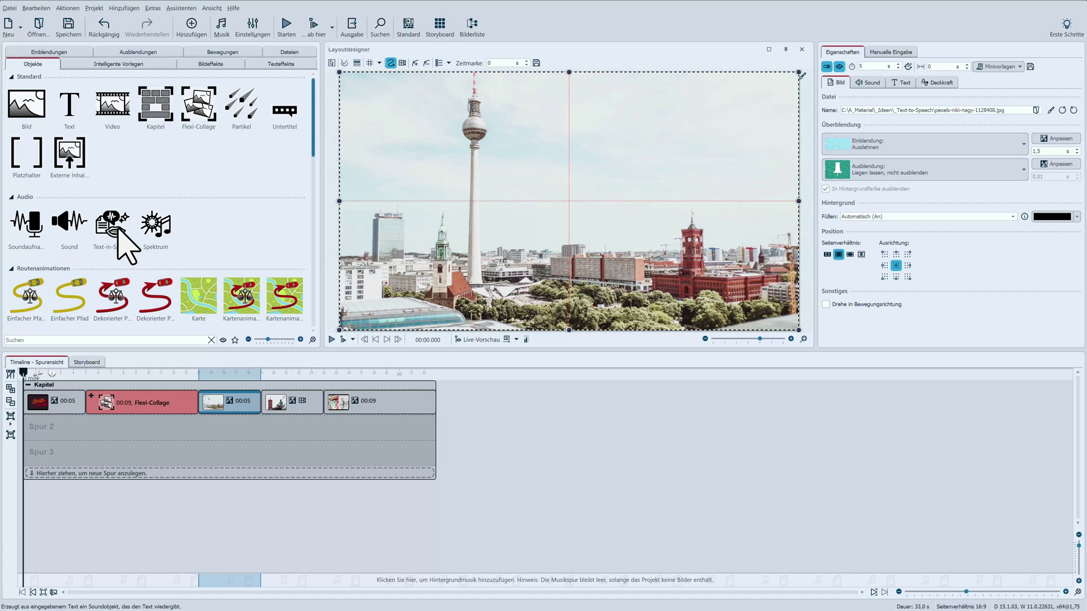
Step: Add a Text-in-Sprache object on track 2 at the start of the Flexi-Collage and show the available voices
drag(117, 230, 87, 429)
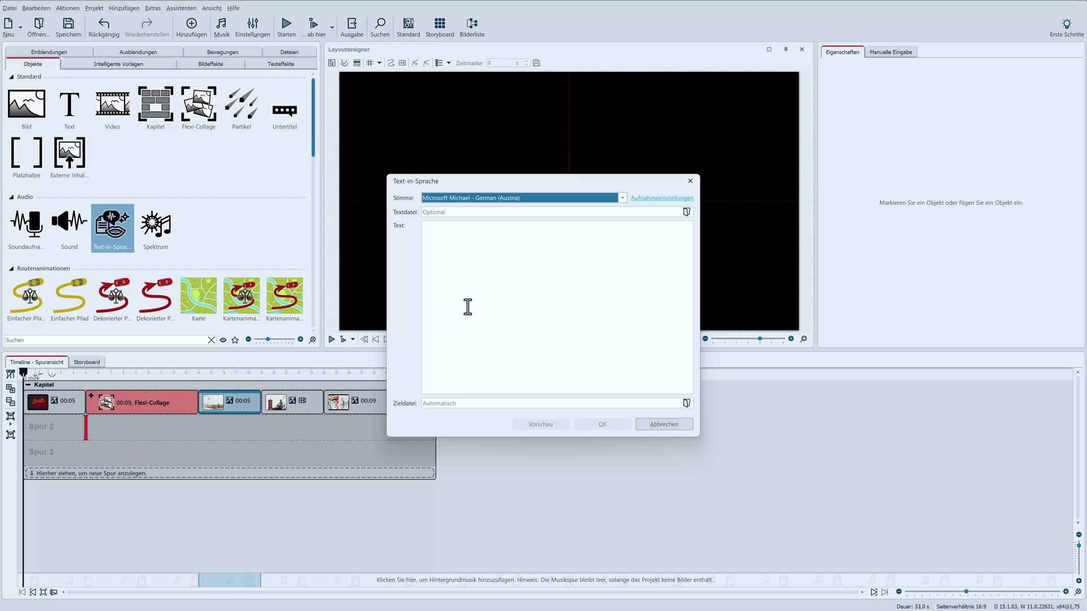
click(621, 198)
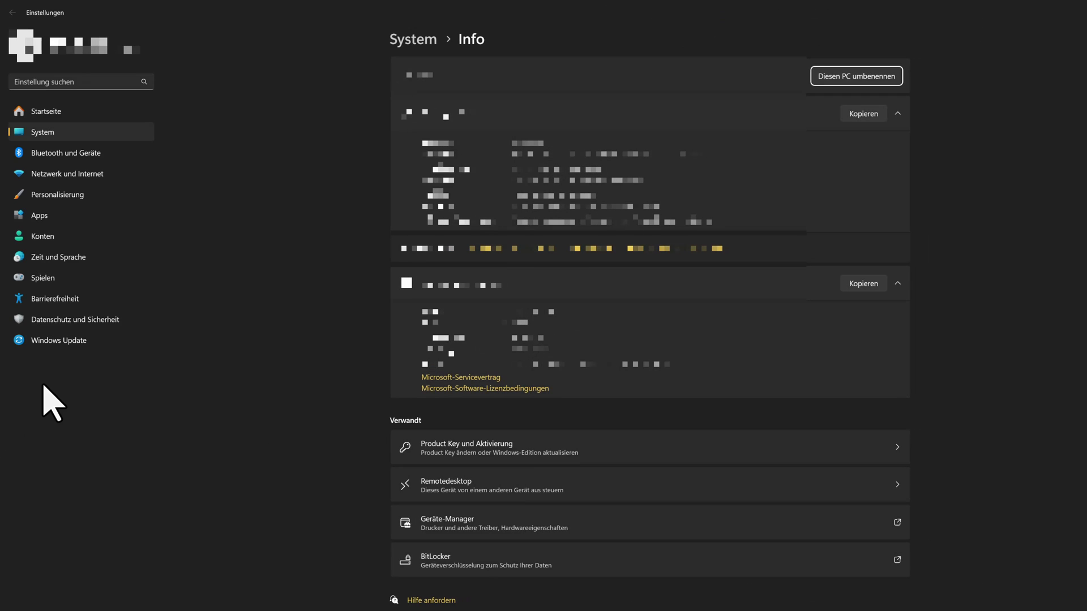
Step: Switch to Windows Settings, search for "stimmen" and open the setting for adding speech voices
click(40, 83)
text(stimm)
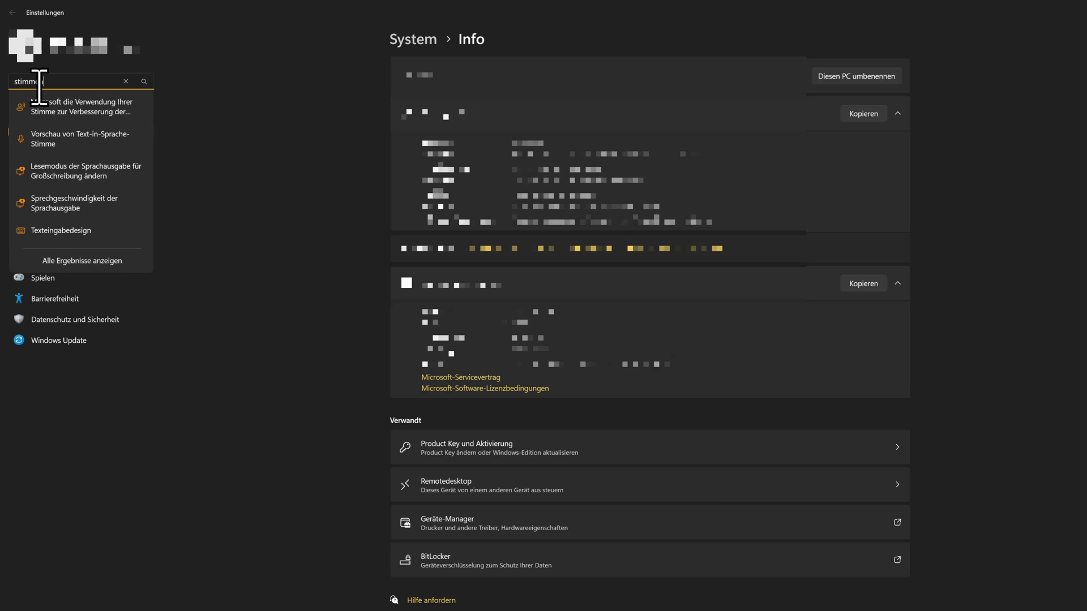
text(en)
key(Return)
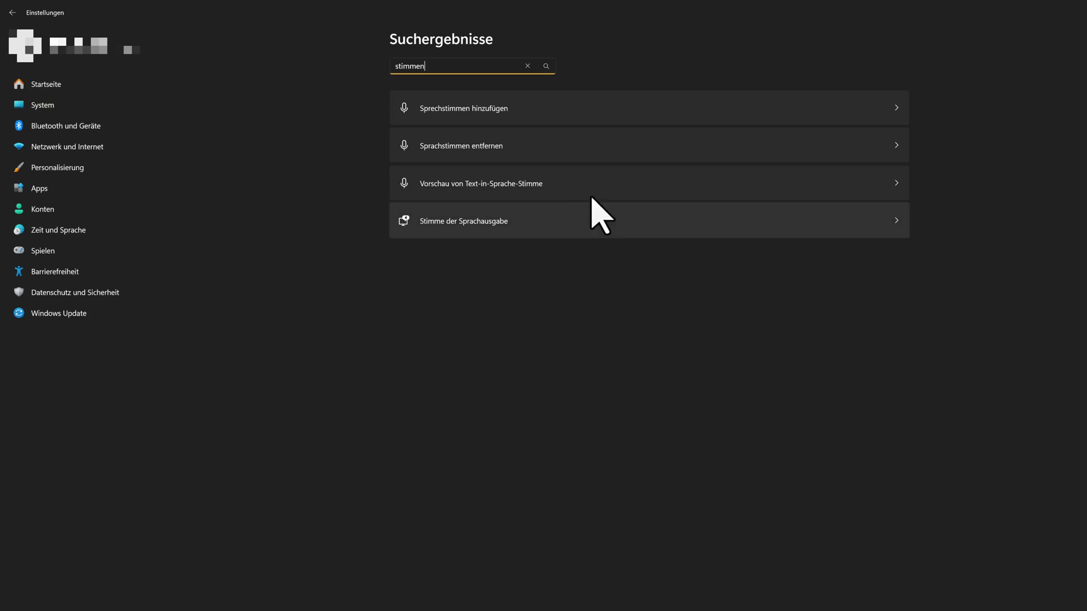
click(553, 107)
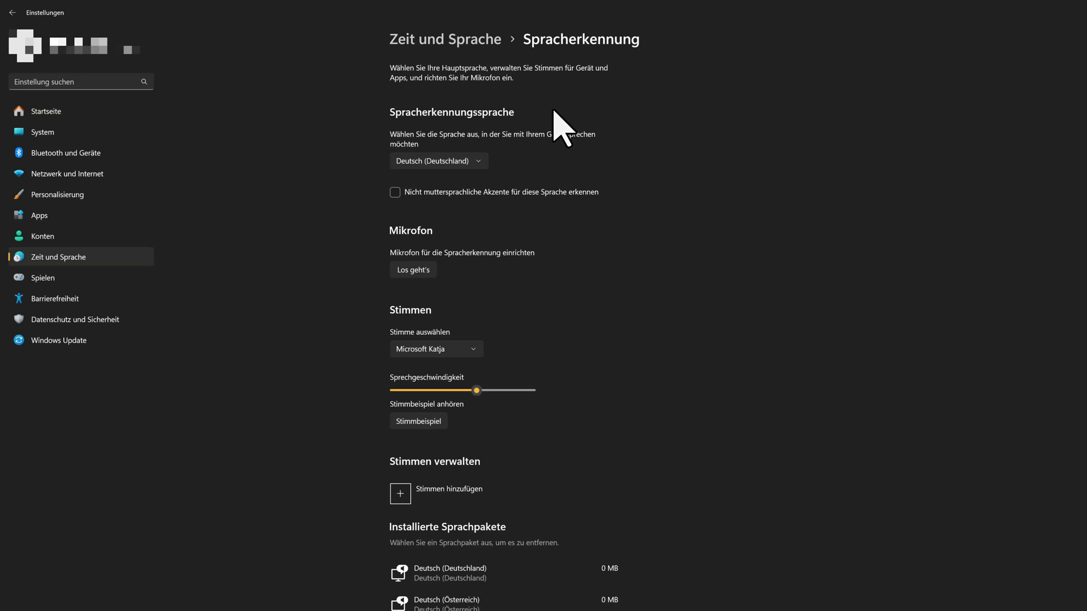
Step: Check the selectable Windows voices and play the voice sample of Microsoft Katja
click(476, 350)
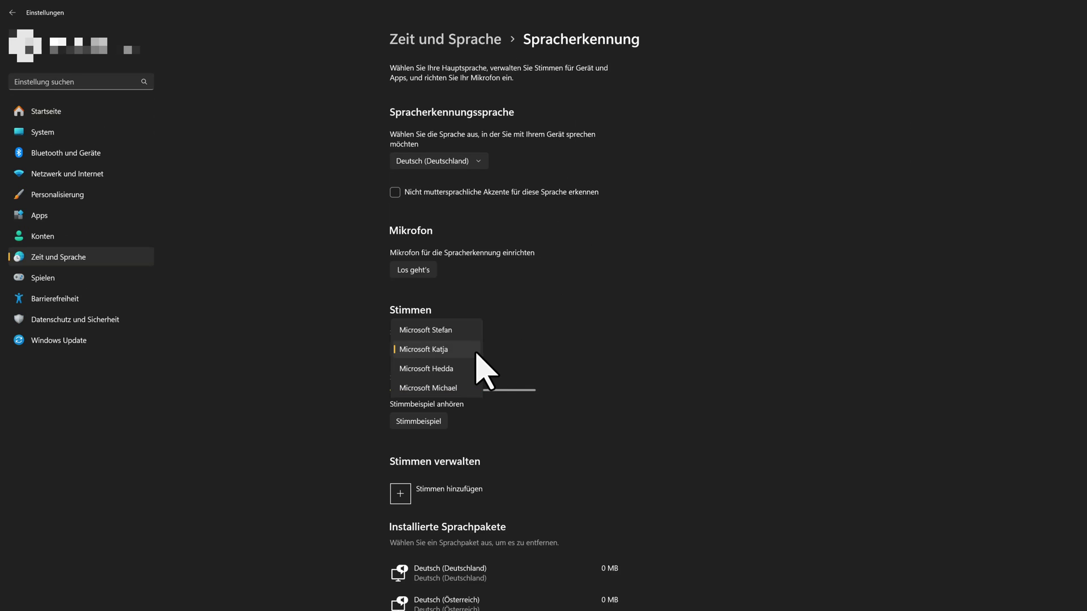
click(492, 351)
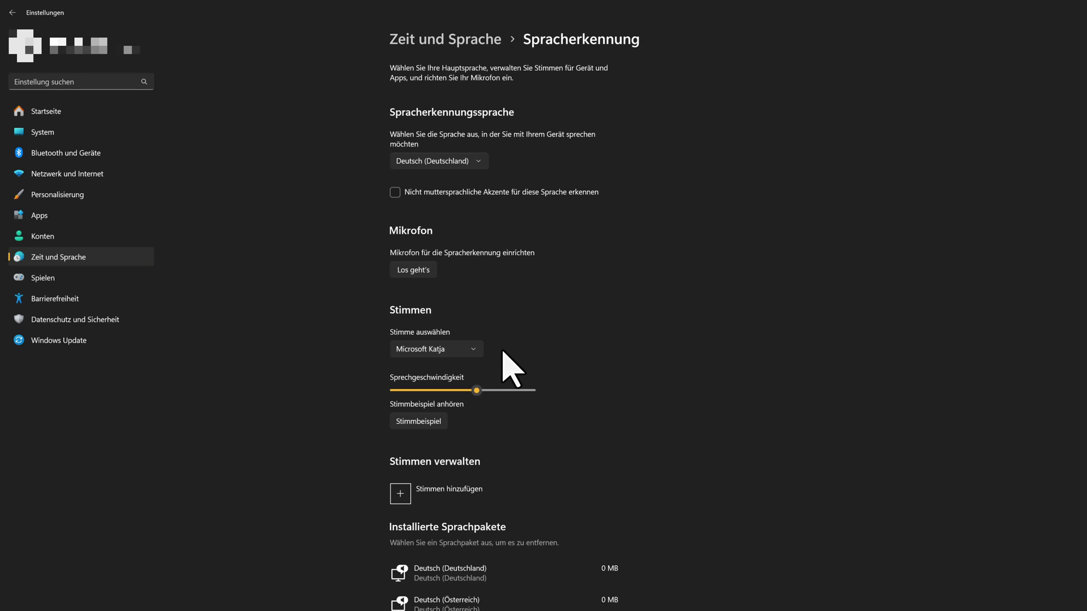
click(419, 427)
Step: Look through the language packs offered for adding voices and close the selection without installing any
scroll(503, 439, down, 3)
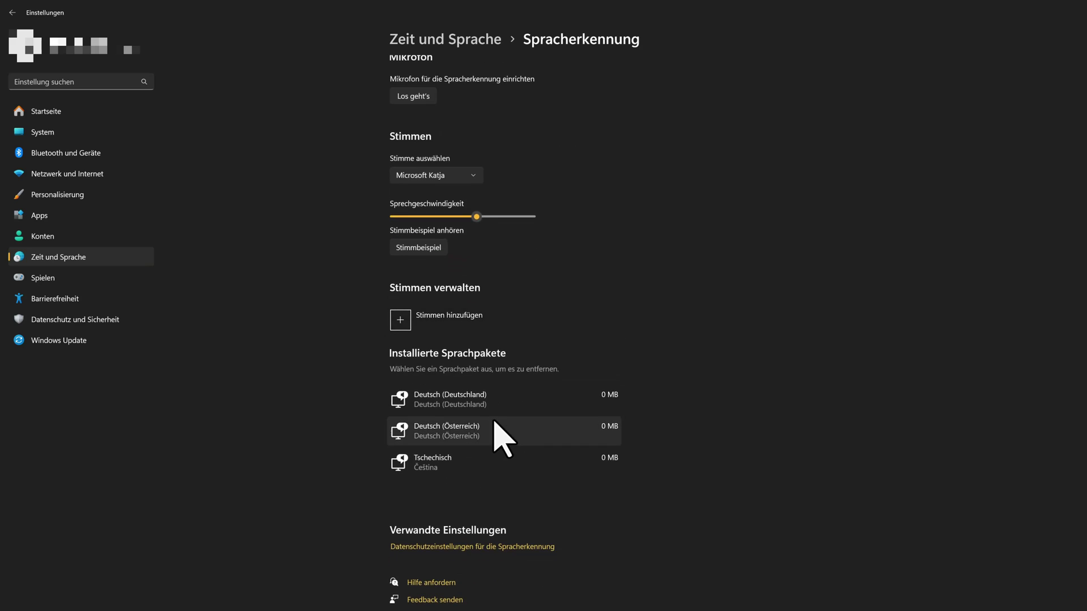
click(442, 333)
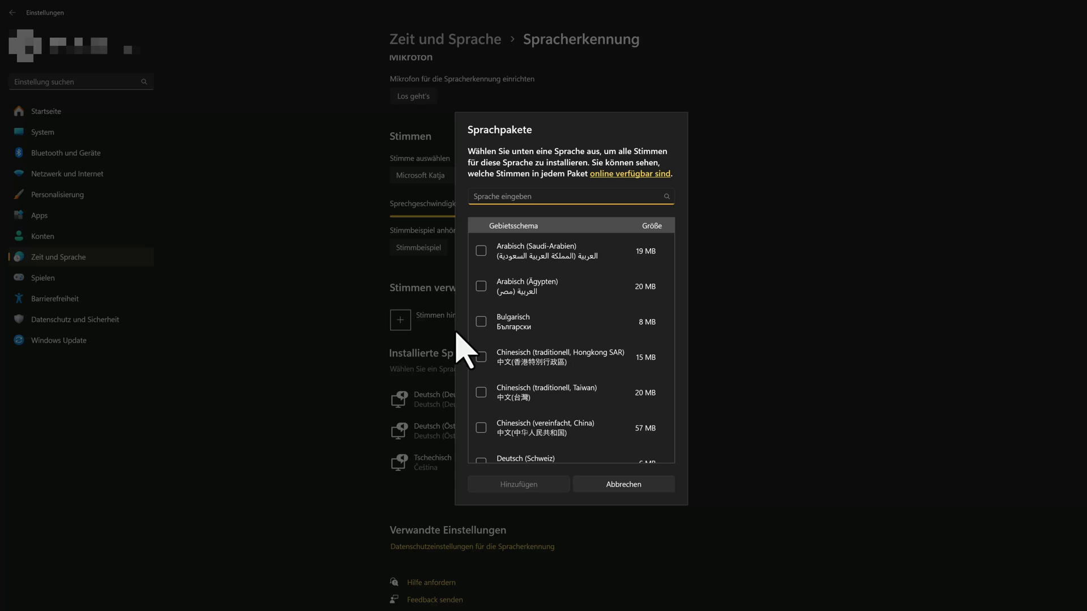
scroll(520, 340, down, 4)
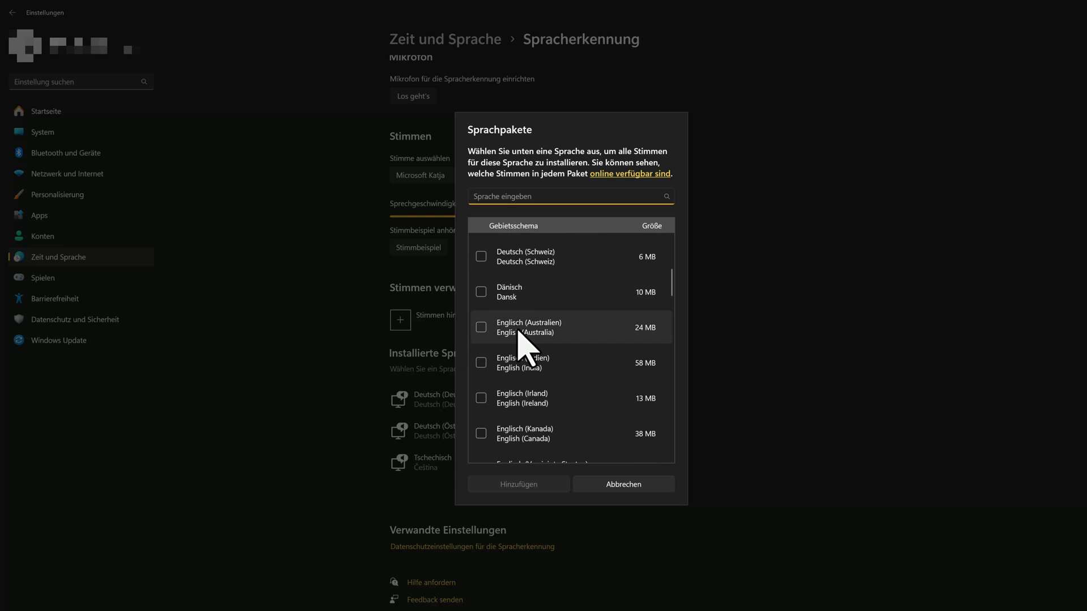
scroll(521, 339, down, 2)
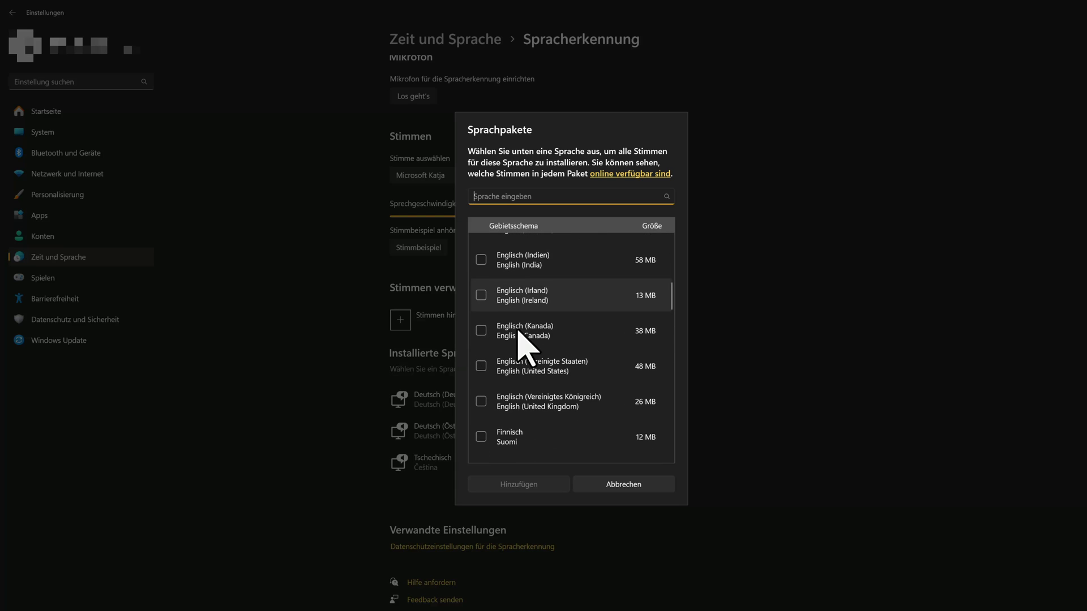
click(641, 485)
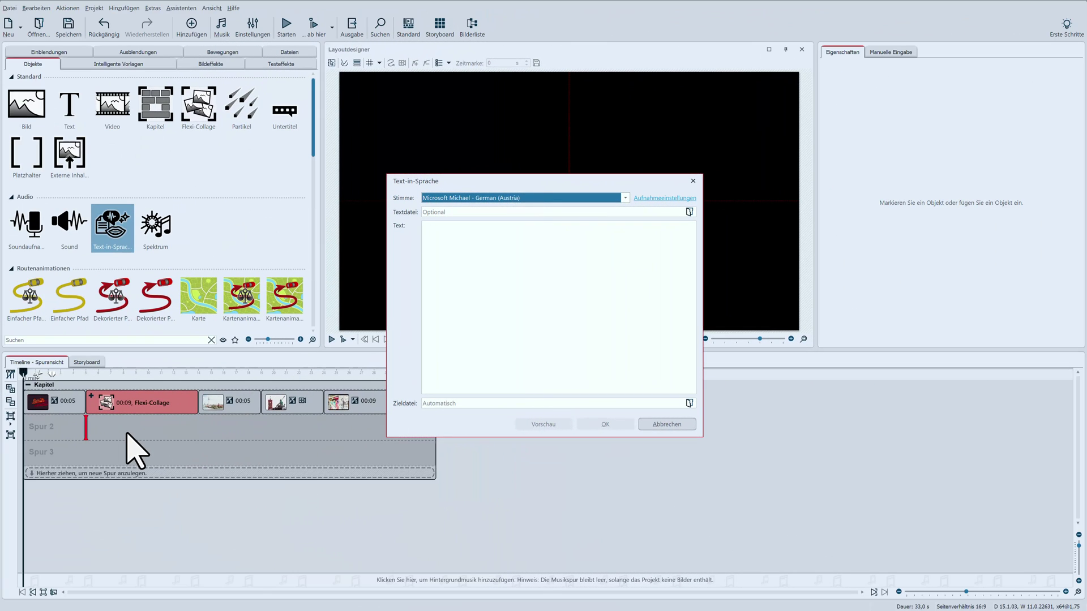
Step: Back in the slideshow program, enter "Berlin. Stadt der Gegensätze" as the speech text and preview it with the Microsoft Michael voice
click(446, 252)
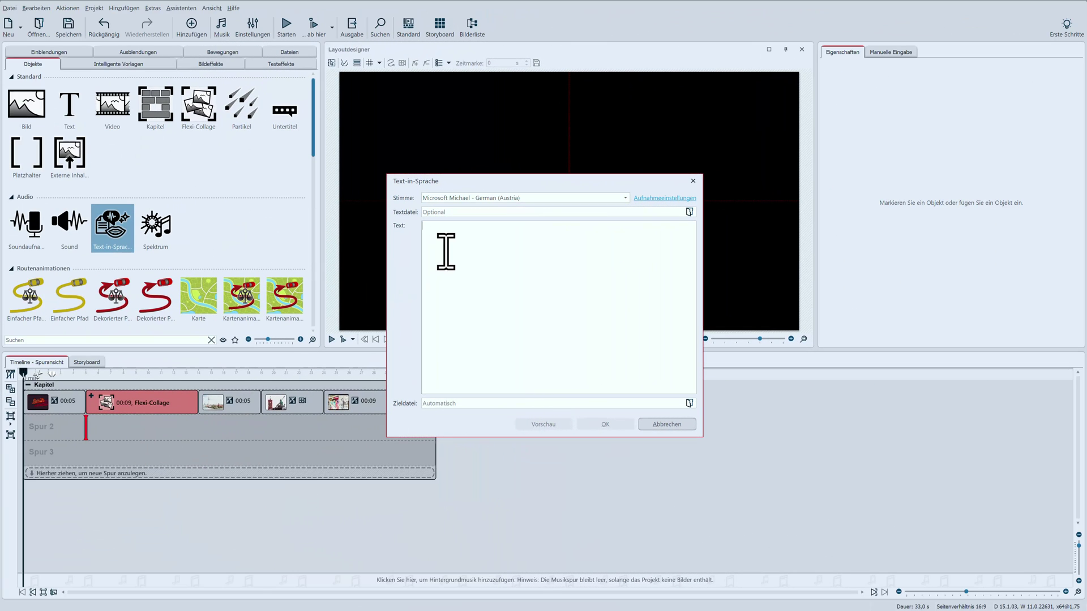
text(Berlin. Stadt der Gegensätze)
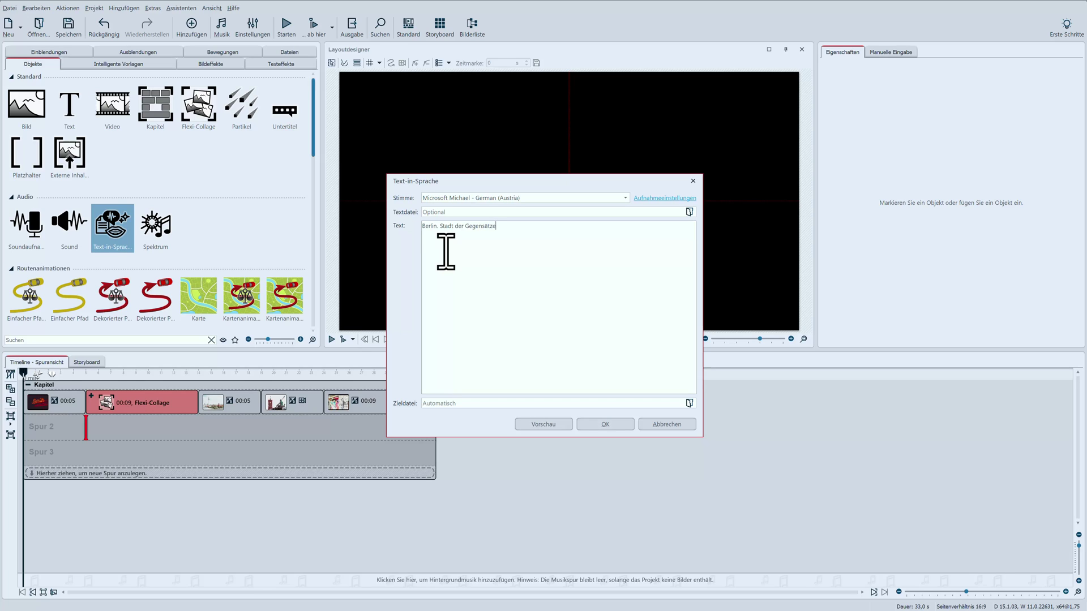
click(543, 425)
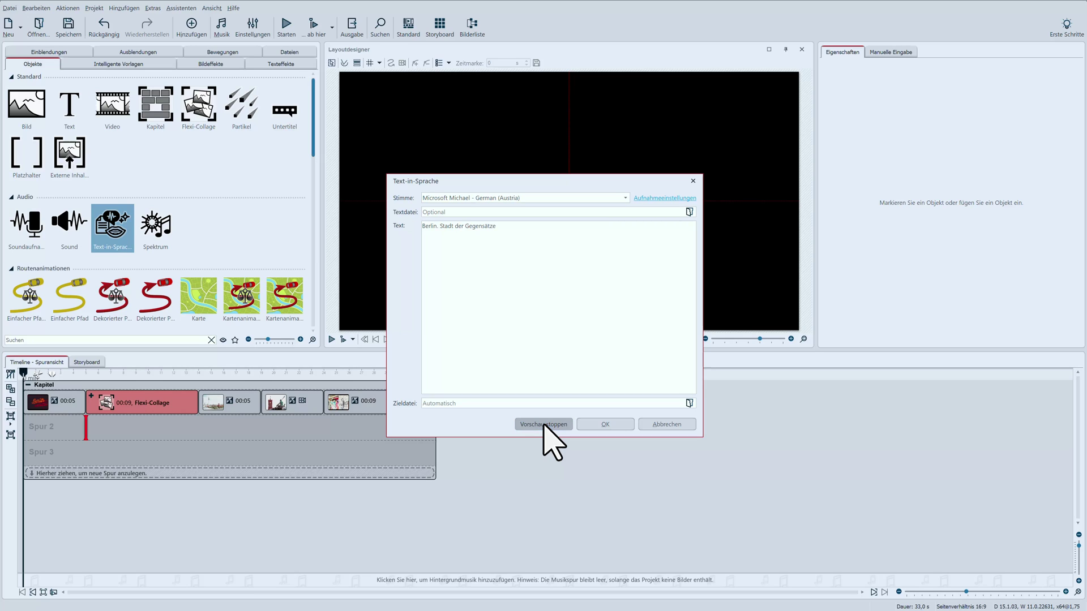
Step: Set the voice to Microsoft Stefan - German (Germany), preview the speech and create the sound object
click(625, 198)
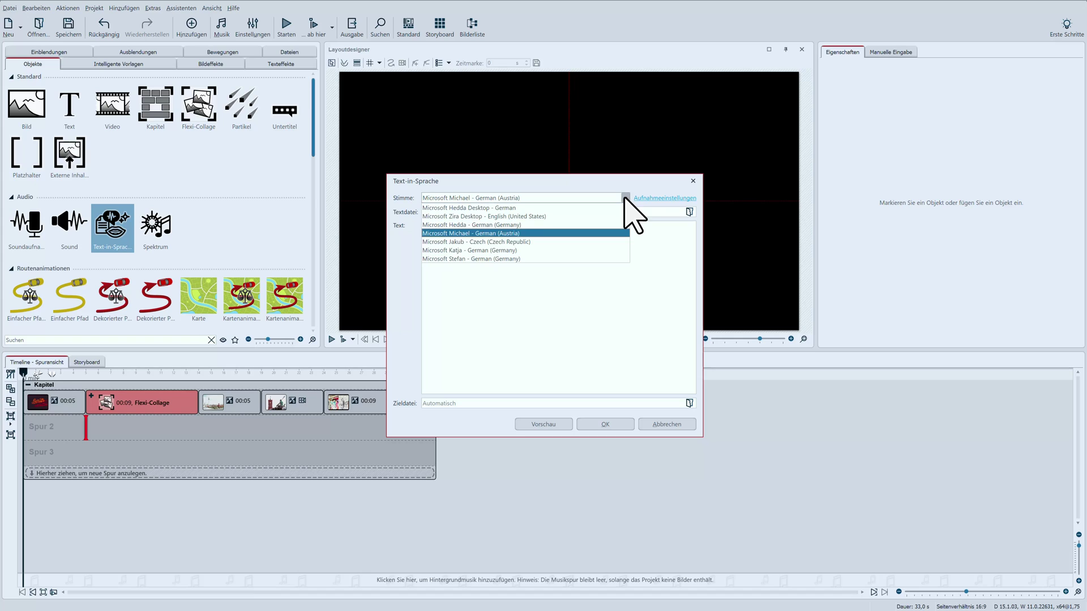
click(589, 261)
click(535, 424)
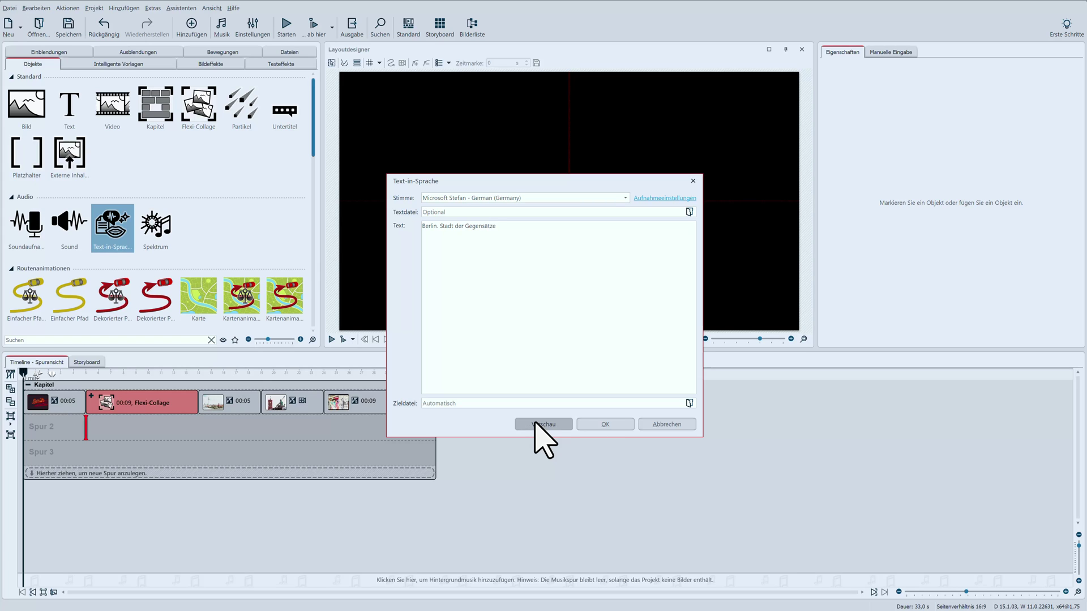
click(601, 427)
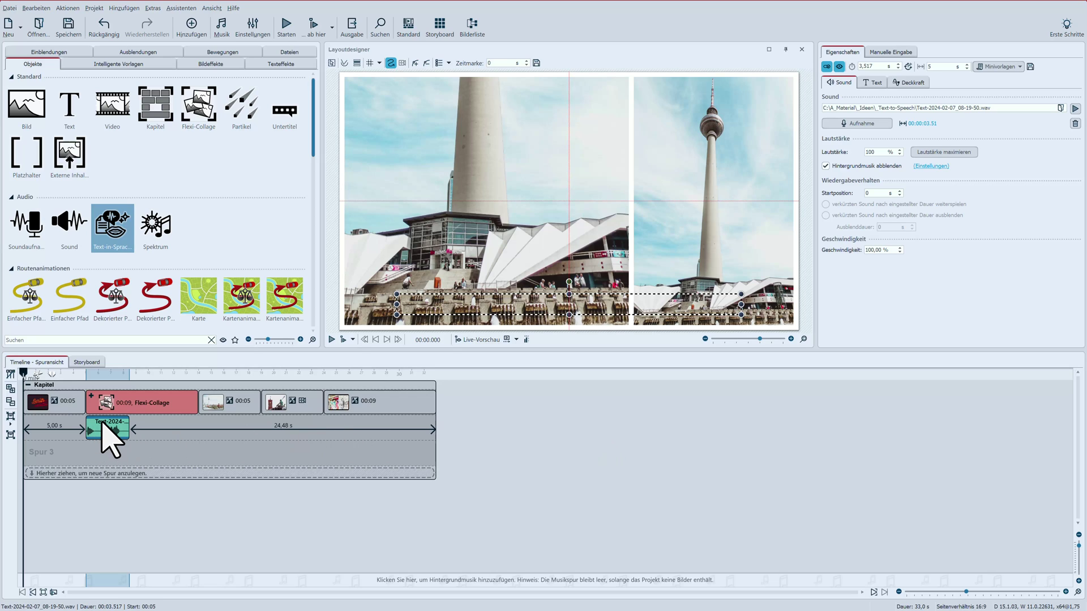
Step: Move the speech clip below the first image with a 0.7 s offset and preview the start of the show
drag(102, 424, 47, 425)
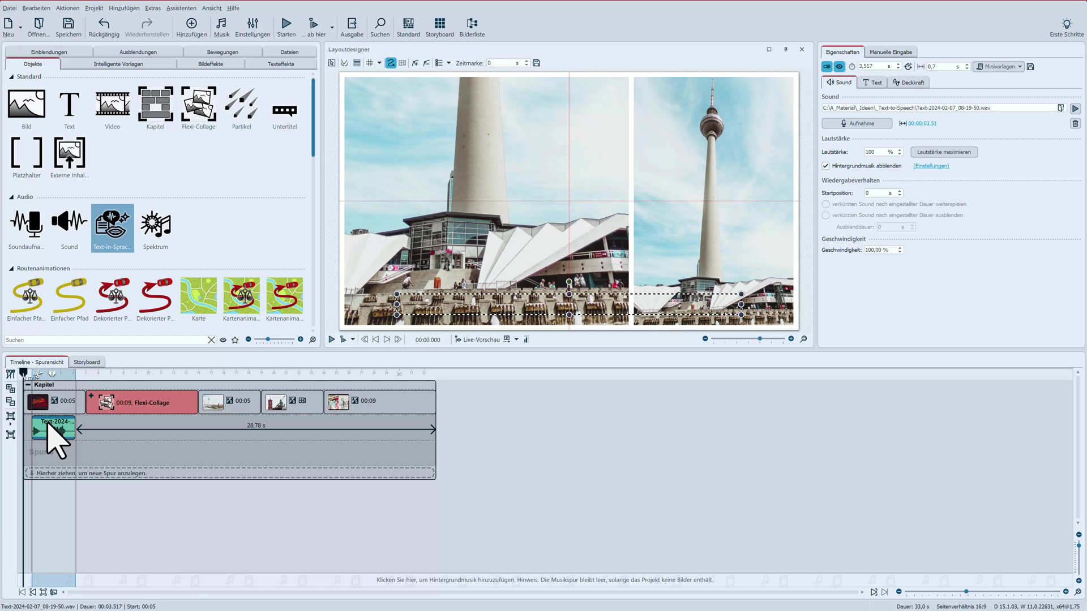
click(332, 339)
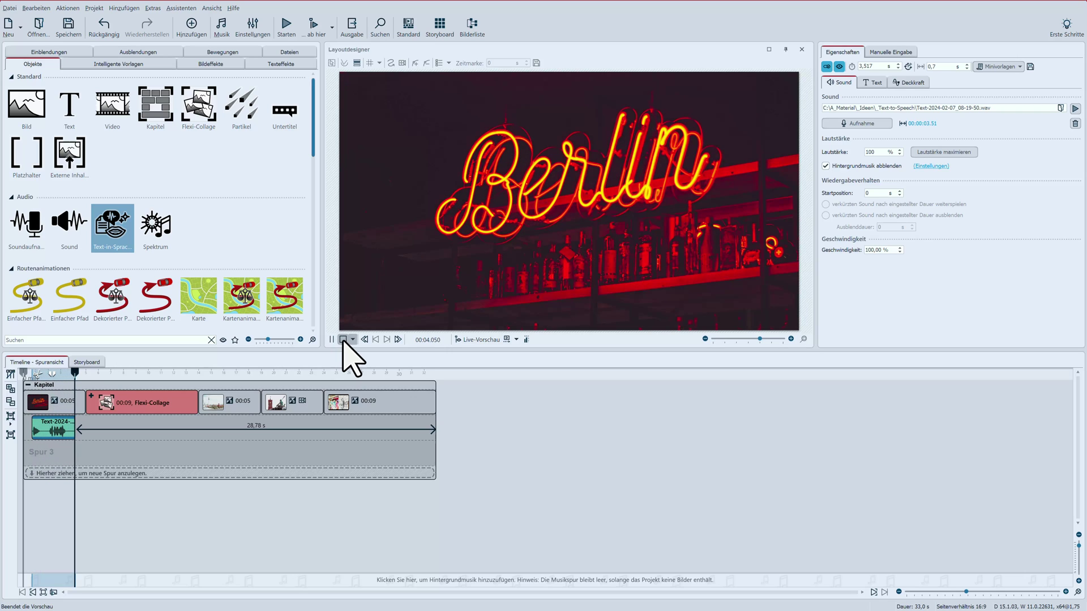
click(343, 340)
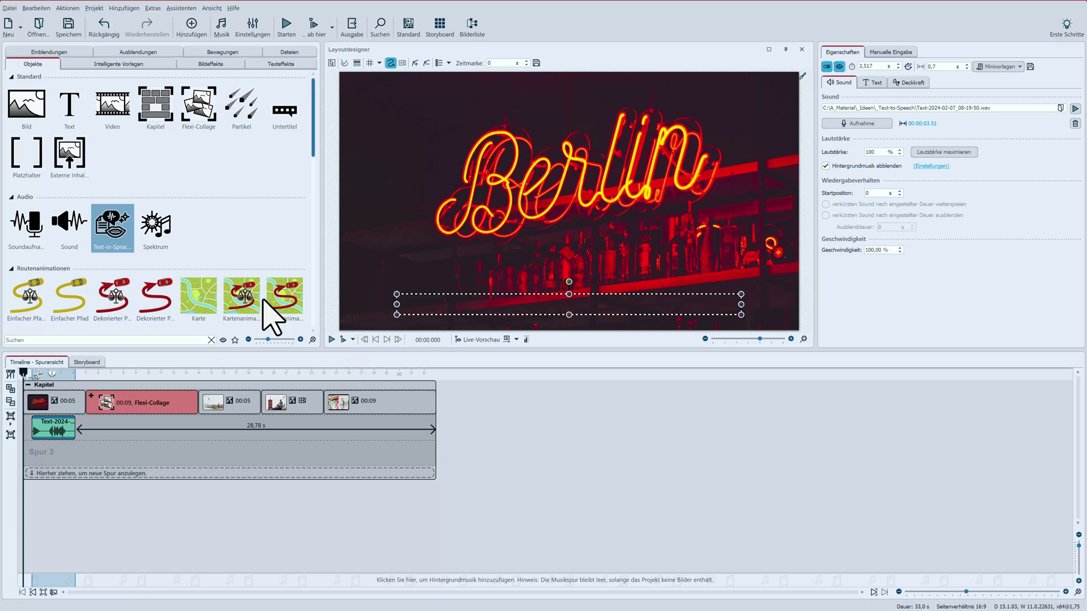
Step: Add a text-to-speech object below the Flexi-Collage with the text "Der Berliner Fernsehturm ist mit 368 Metern das höchste Bauwerk in Deutschland."
drag(111, 229, 103, 429)
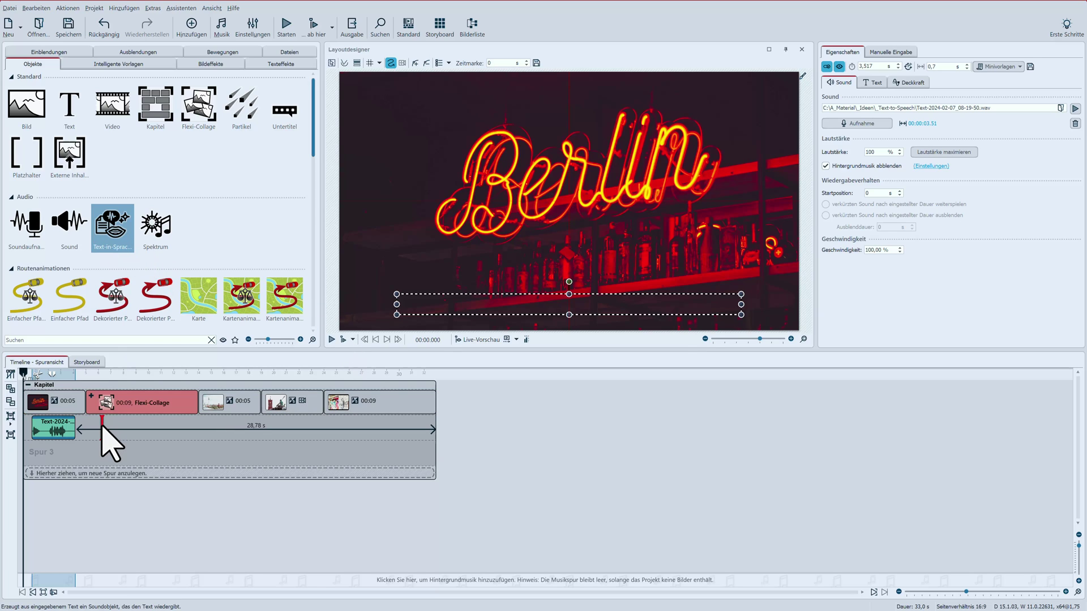
click(532, 282)
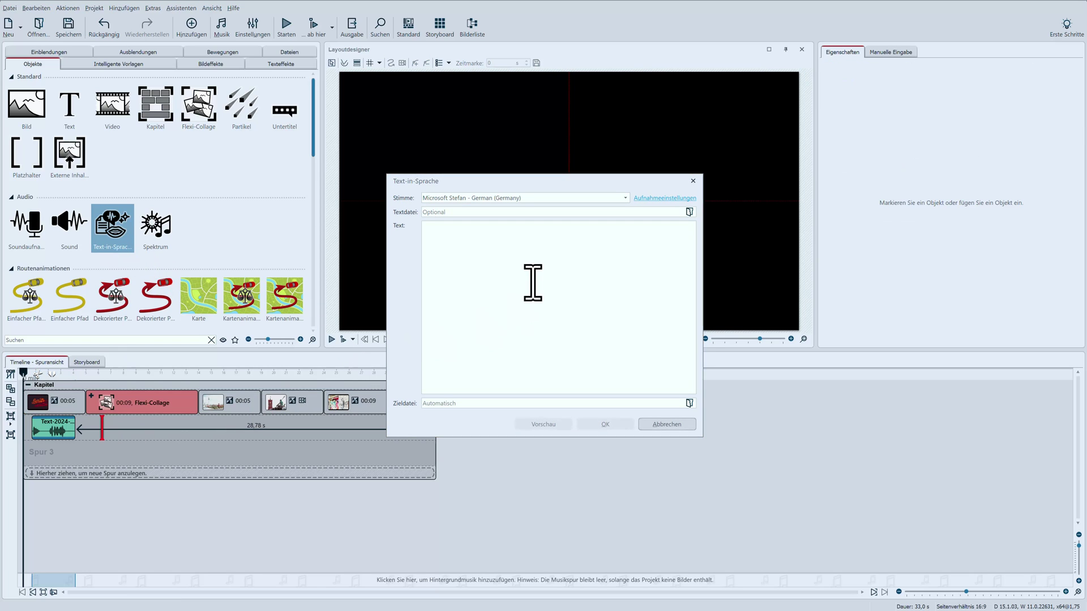
click(526, 270)
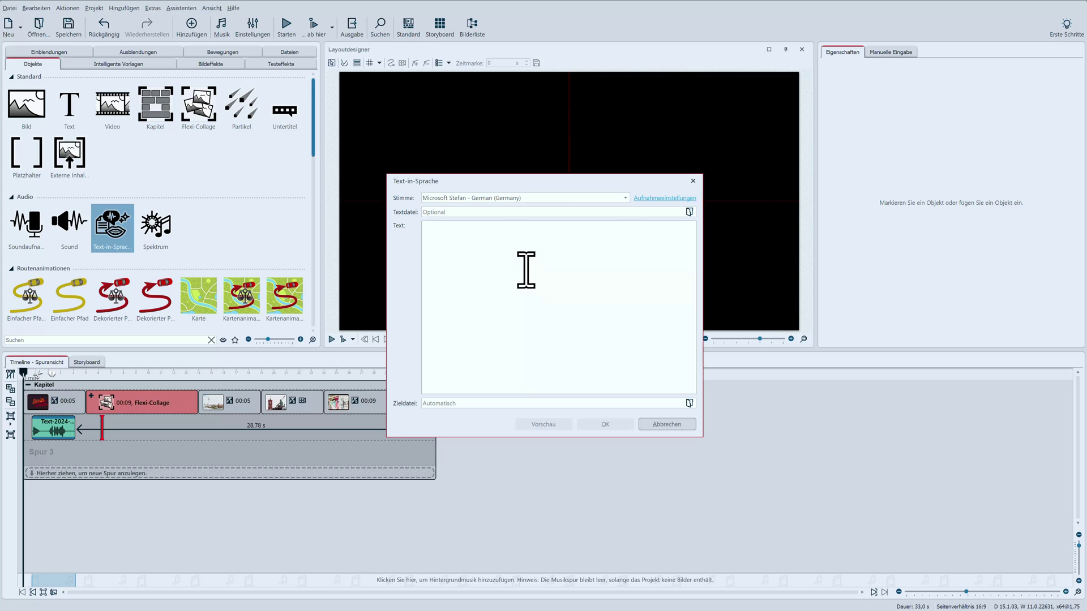
text(Der Berliner Fernsehturm ist mit 368 Metern das höchste Bauwerk in Deutschland.)
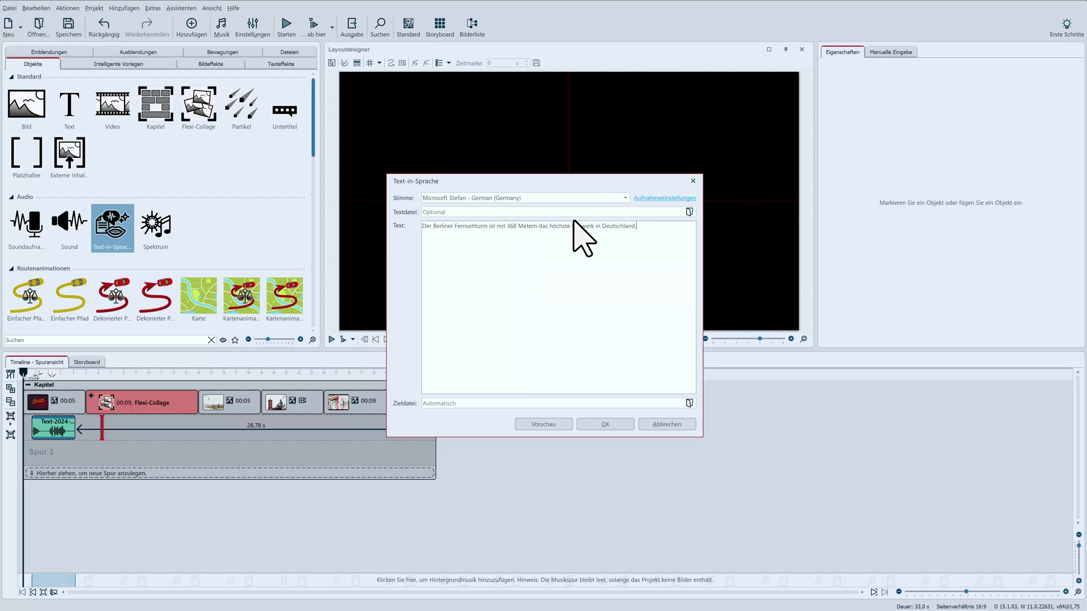
Step: Choose the Microsoft Katja - German (Germany) voice for the Fernsehturm text, preview it and create the sound object
click(625, 197)
click(488, 250)
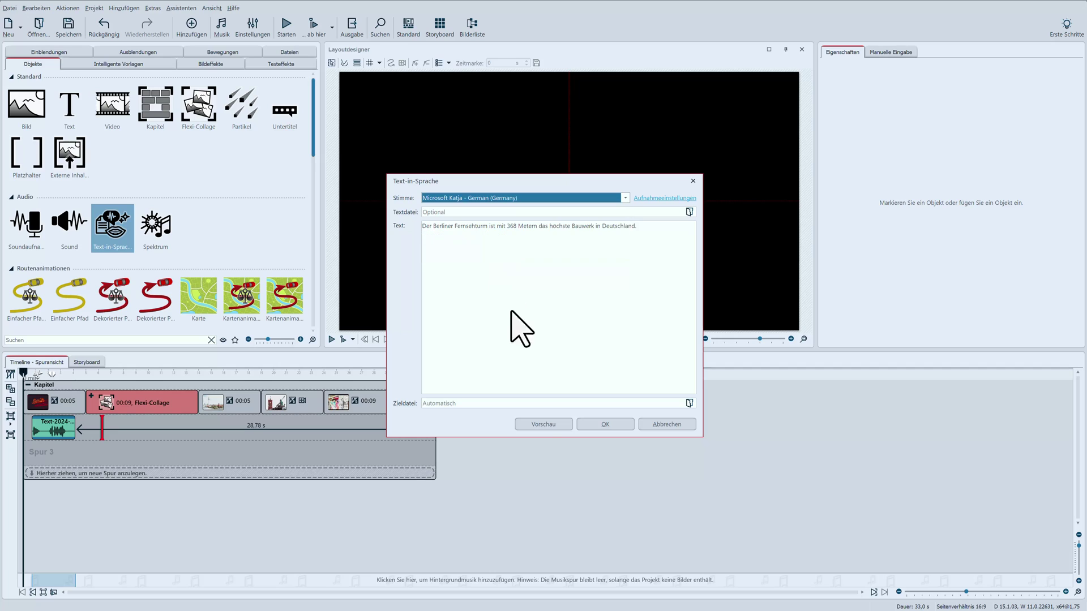
click(543, 426)
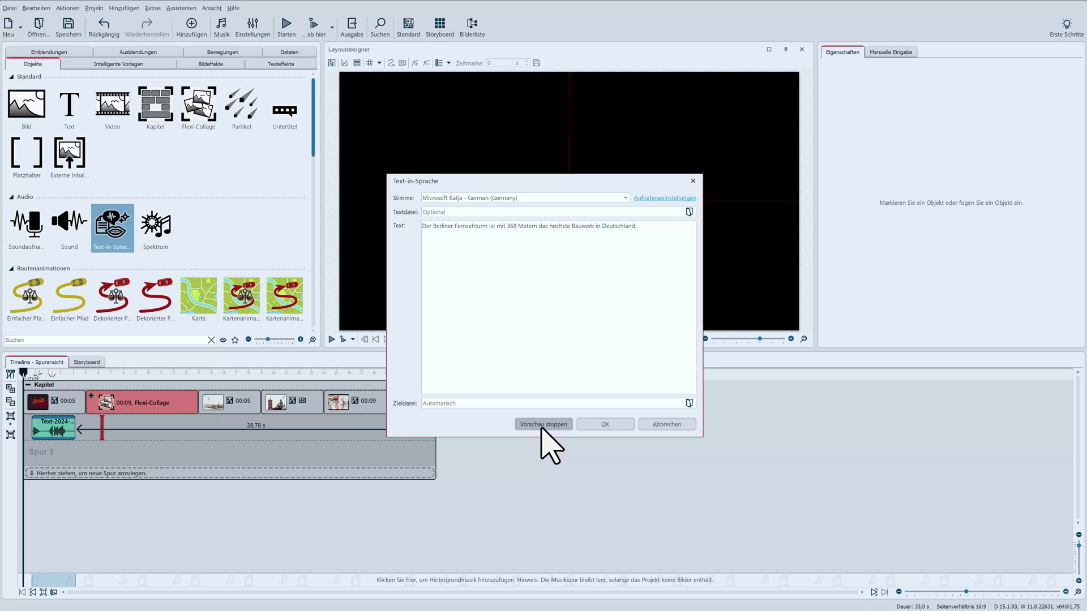
click(601, 425)
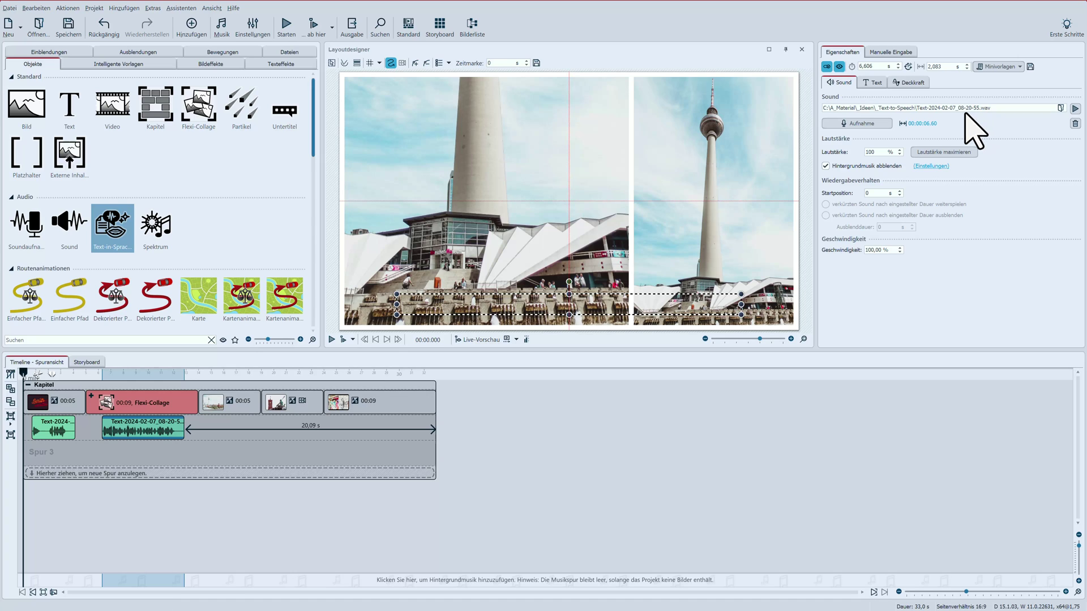
Step: Add text-to-speech on track 2 below the third image: "Gleich daneben: Das rote Rathaus. Vor dem Rathaus spprudelt lustig der Neptunbrunnen. Er ist ein beliebter Treffpunkt im Sommer."
drag(108, 226, 222, 429)
click(534, 262)
text(Gleich daneben: Das rote Rathaus. Vor dem Rathaus sppudelt lustig der Neptunbrunnen. Er ist ein beliebter Treffpunkt im Sommer.)
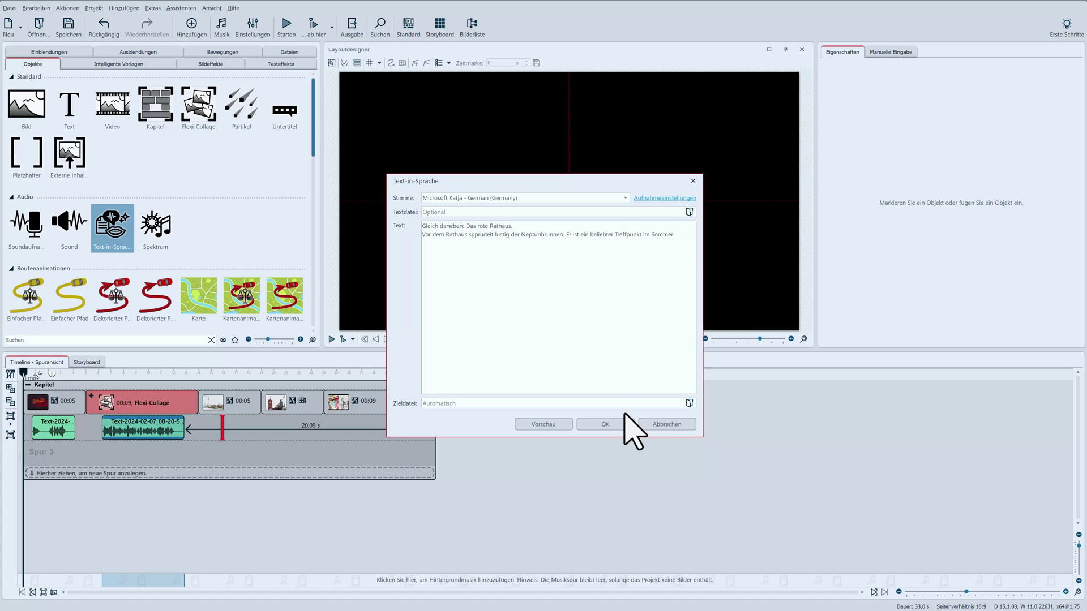
click(605, 424)
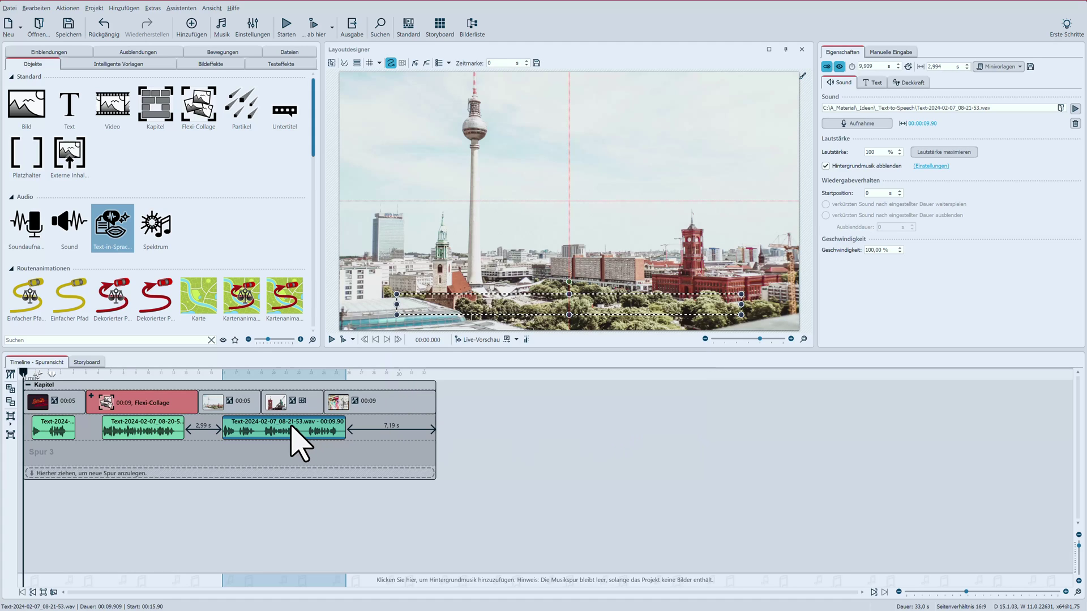
Step: Preview the show from just before the third speech clip to check its timing against the images
click(219, 372)
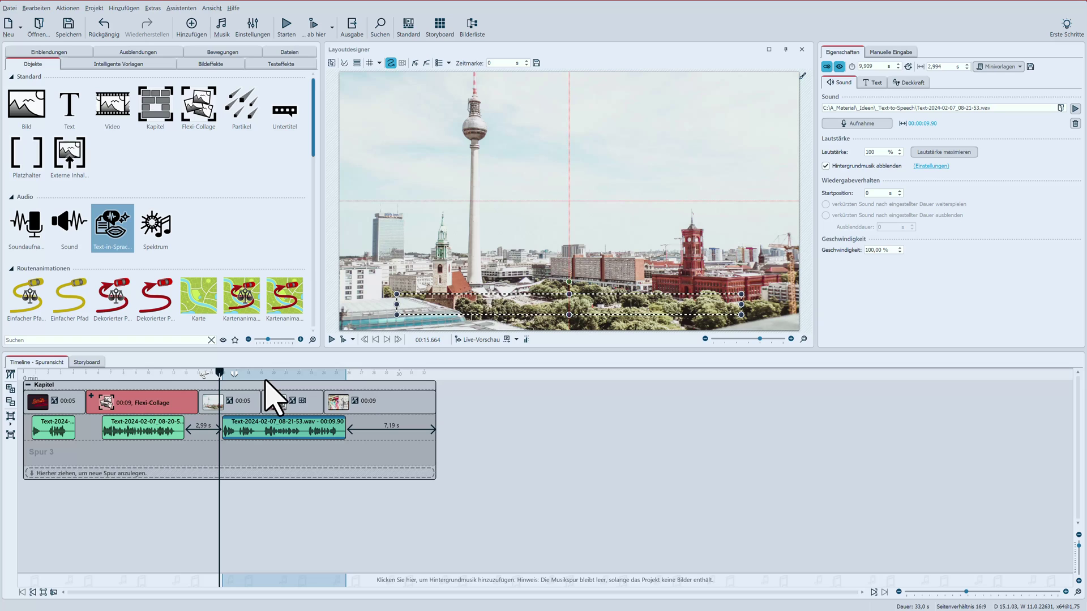
click(342, 340)
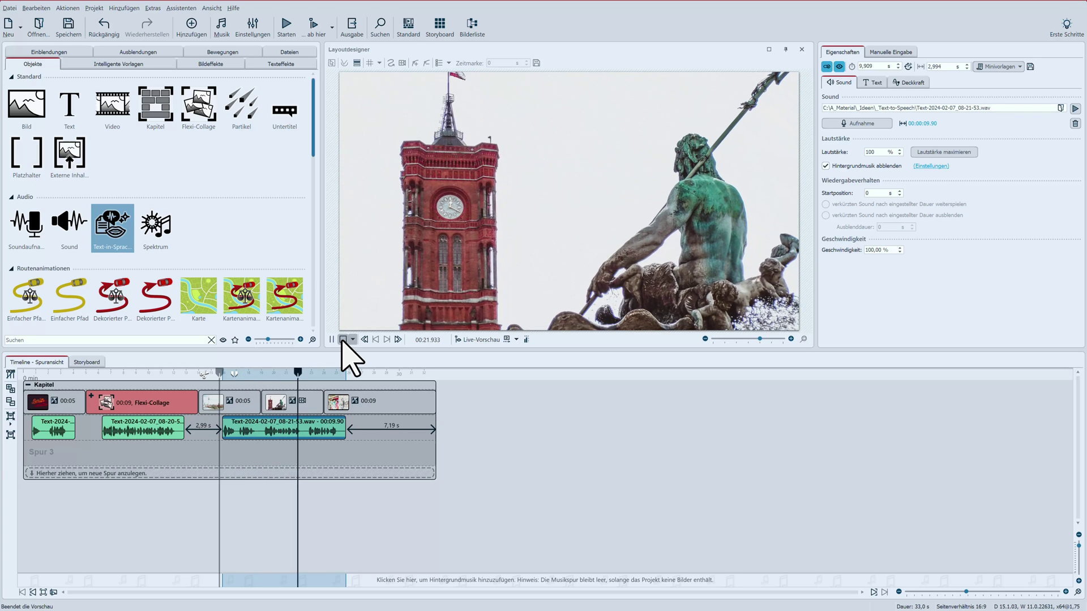
click(342, 339)
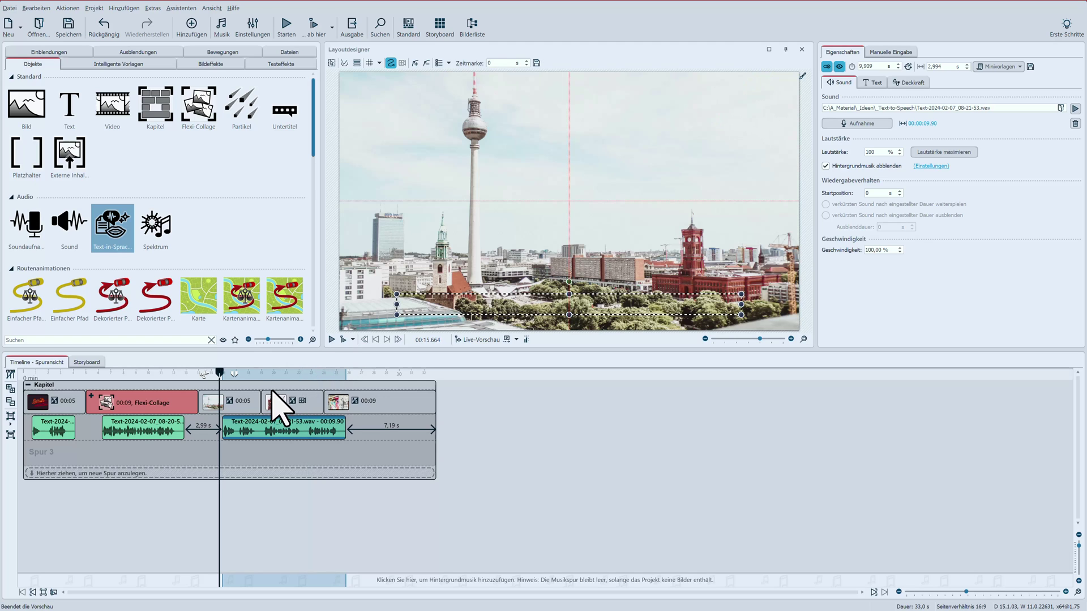
Step: Split the third speech clip at the start of the fourth timeline item, at 00:18.964
click(261, 373)
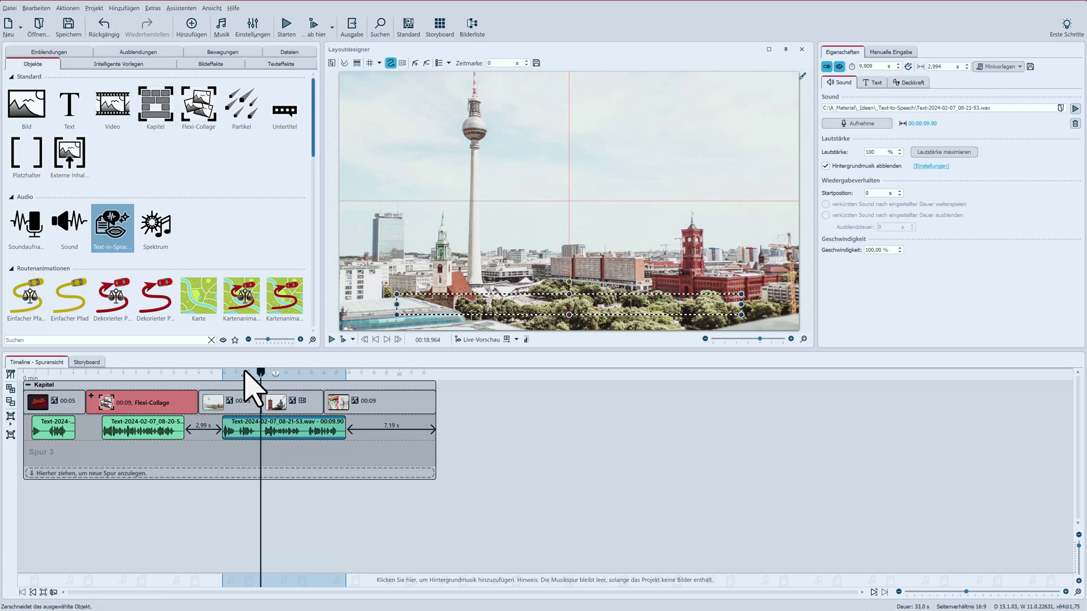
click(245, 375)
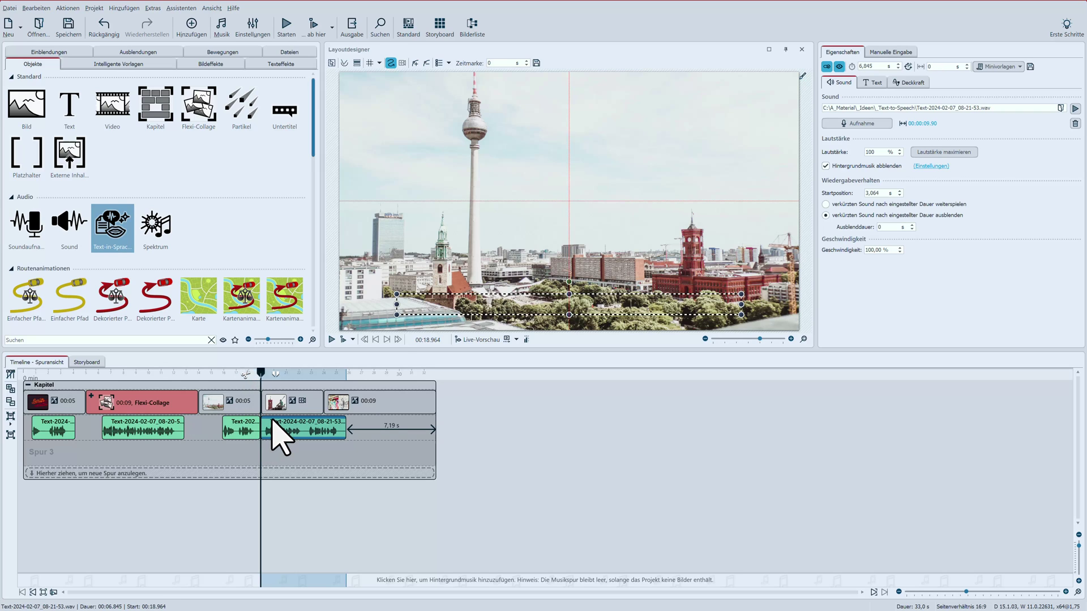
Step: Move the first part of the split speech clip earlier so it sits centred below the third image
drag(244, 423, 289, 420)
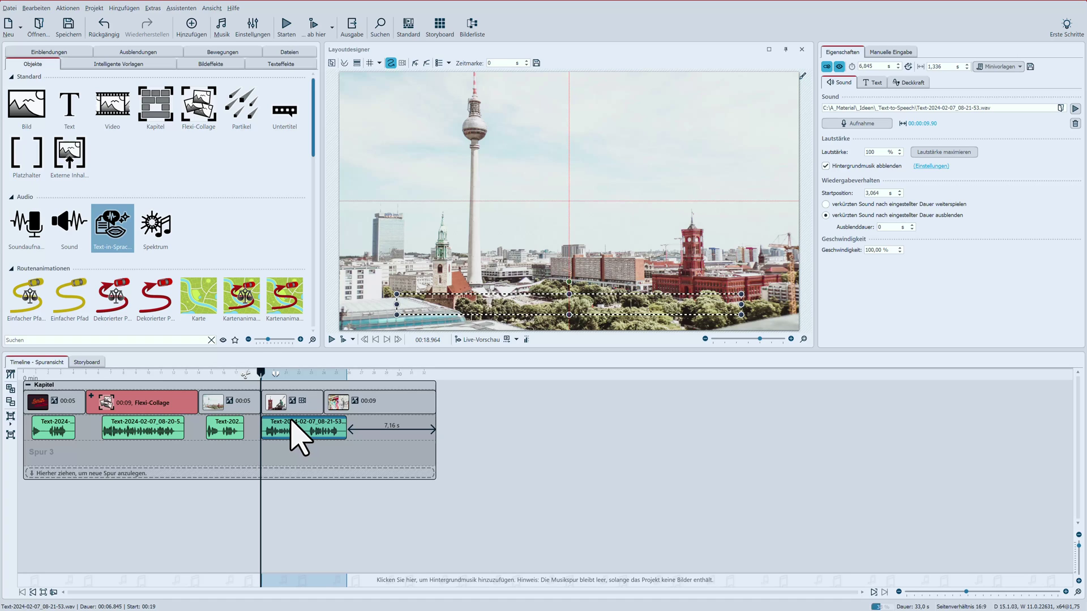
Step: Open the spoken-language editor for the speech clip below the fourth image and cancel it without changes
right_click(291, 420)
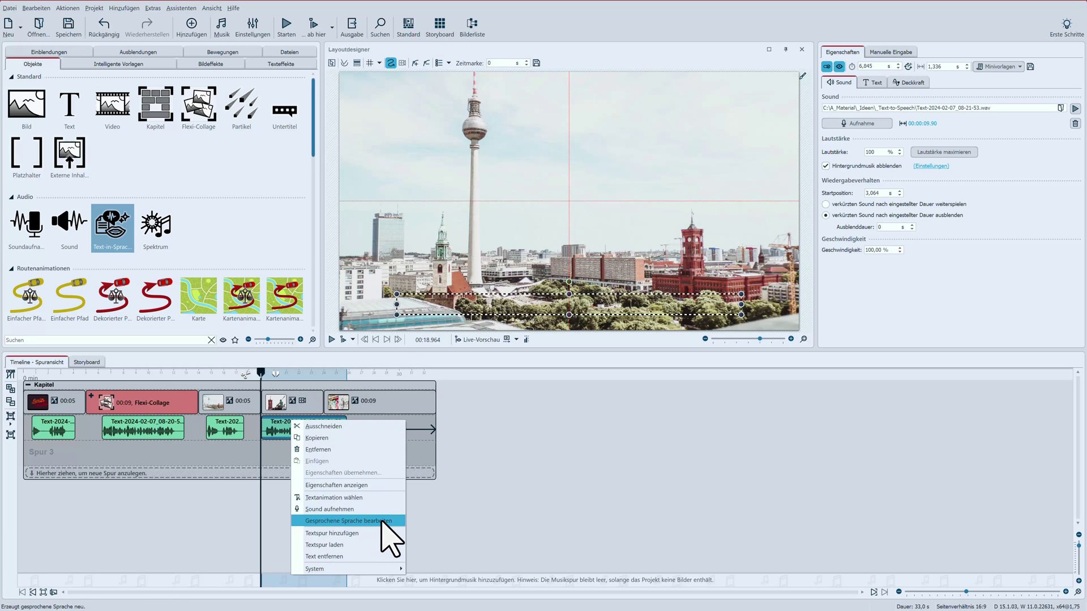
click(390, 537)
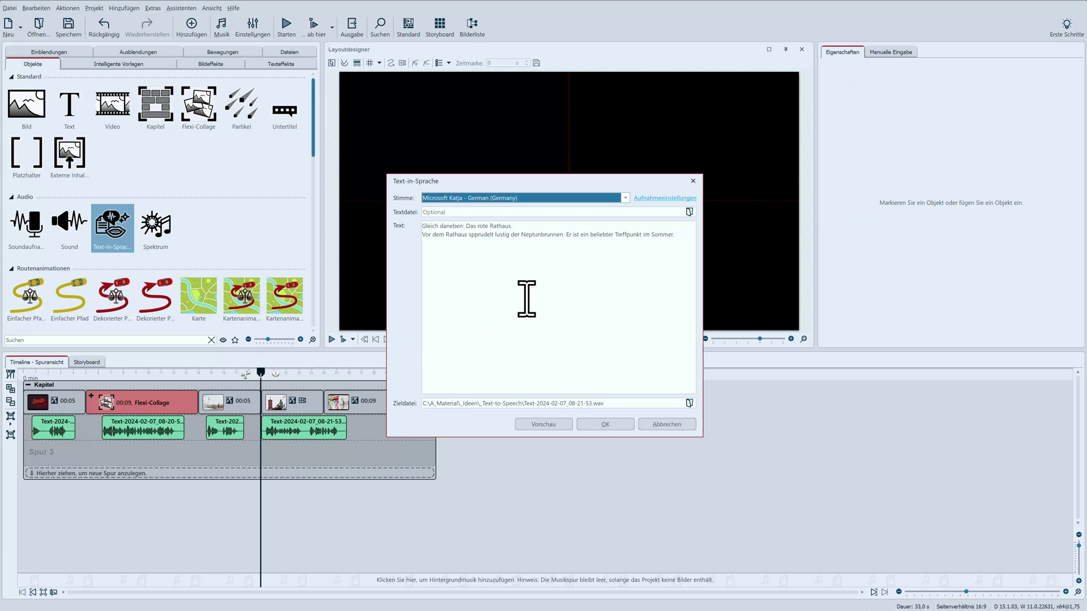
click(651, 426)
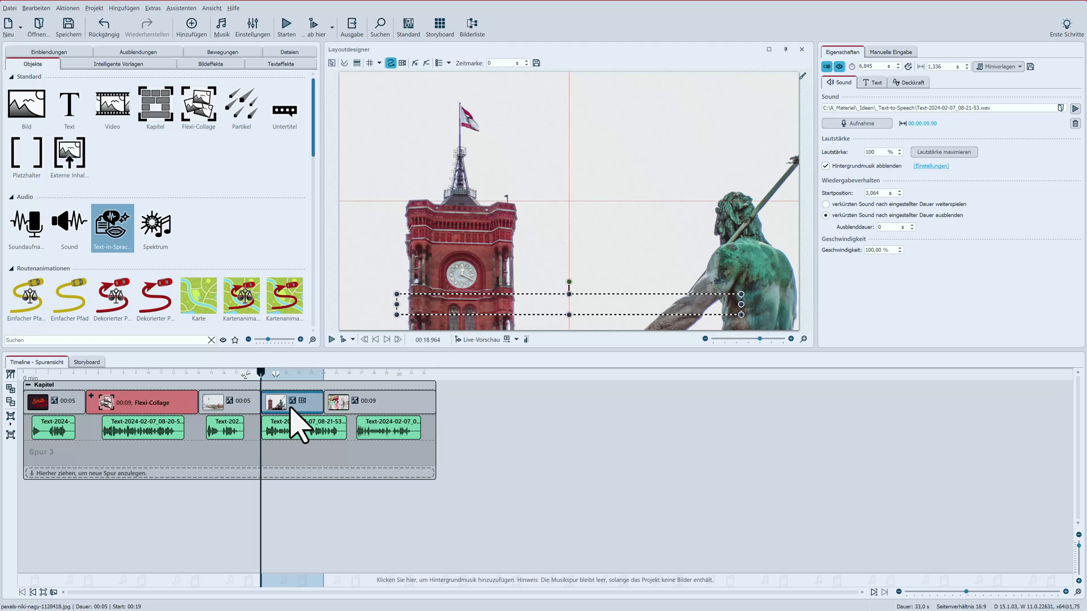
Step: Scale the fourth image's duration intelligently to 7 s, adapting only the camera pan (Kameraschwenk)
click(402, 63)
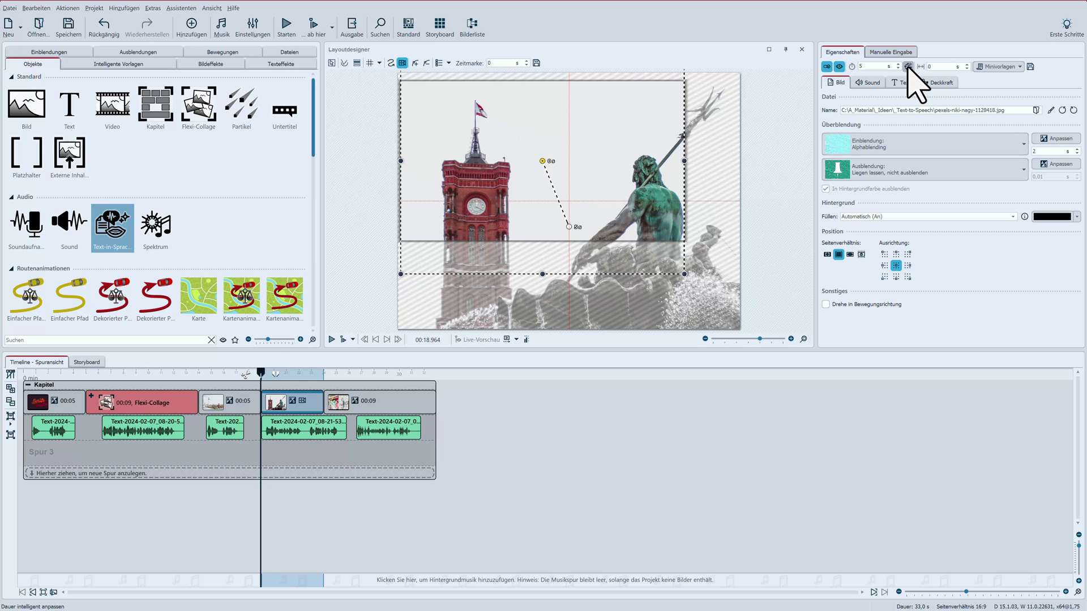
click(278, 432)
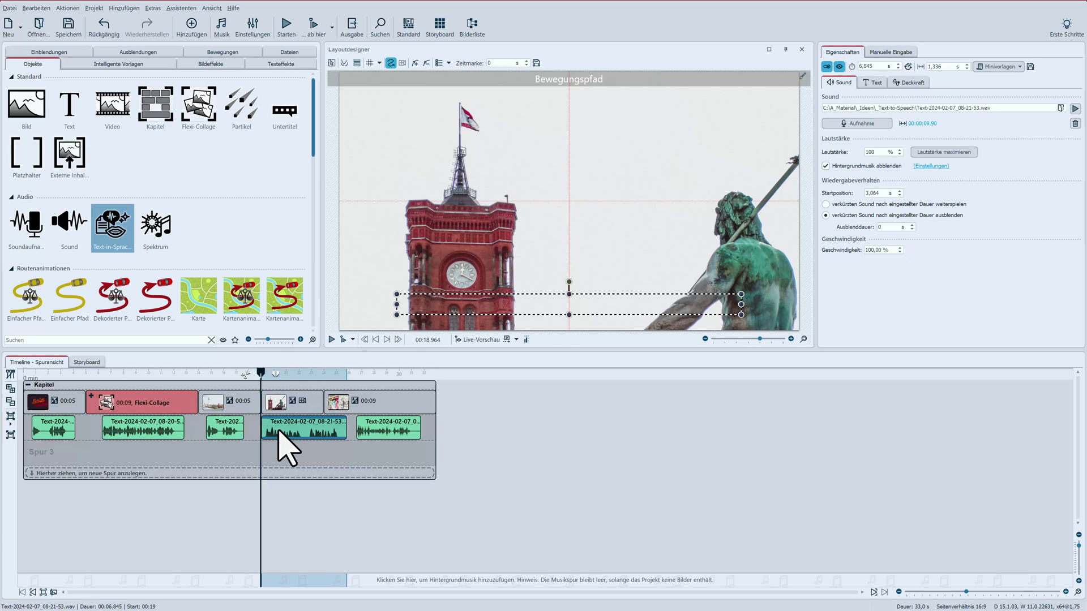
click(286, 404)
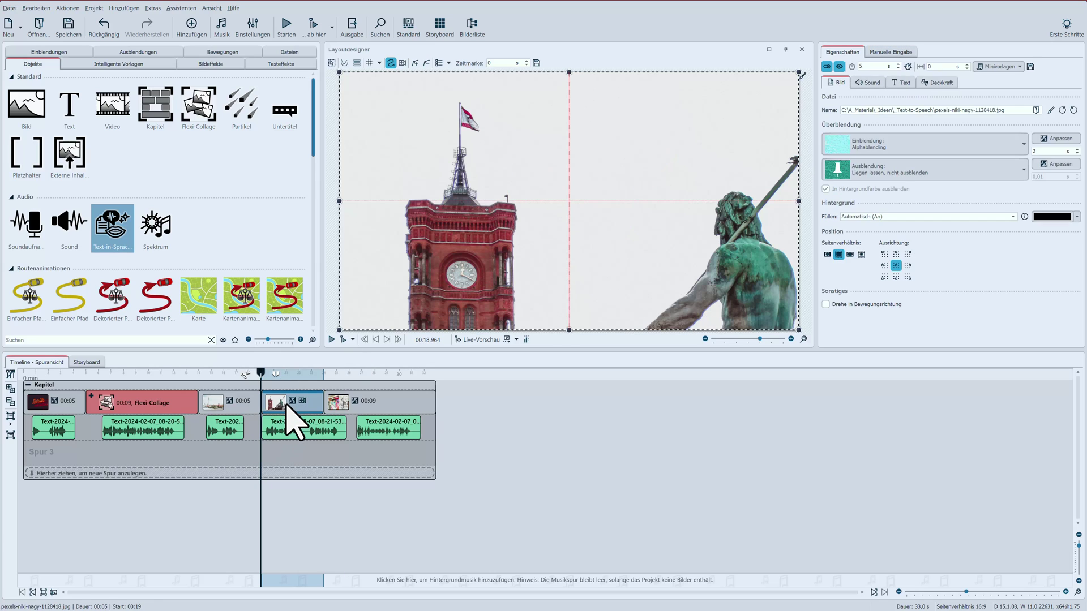
click(908, 66)
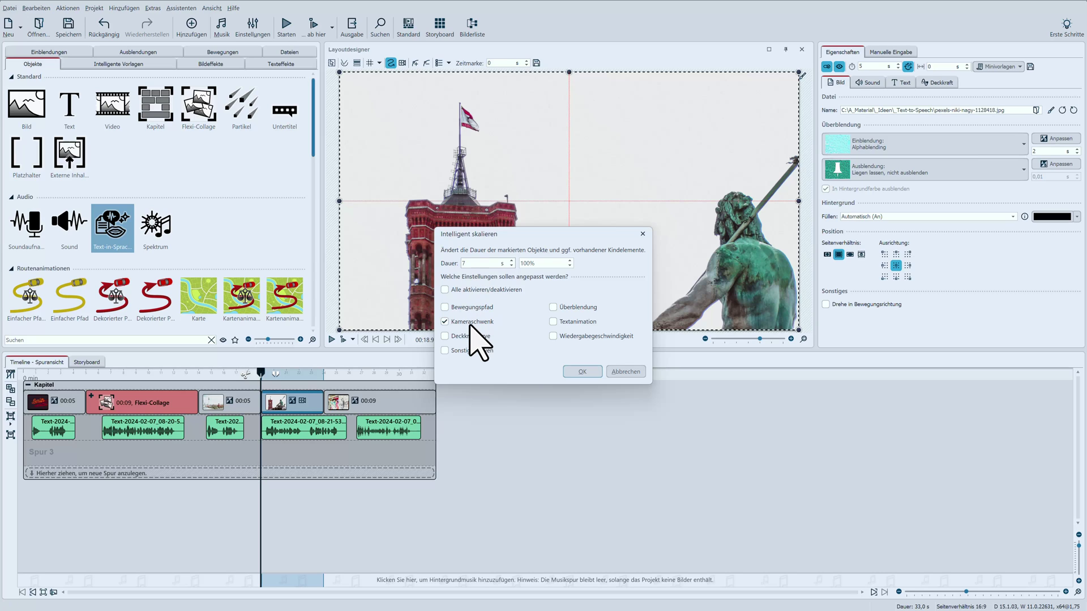
click(583, 372)
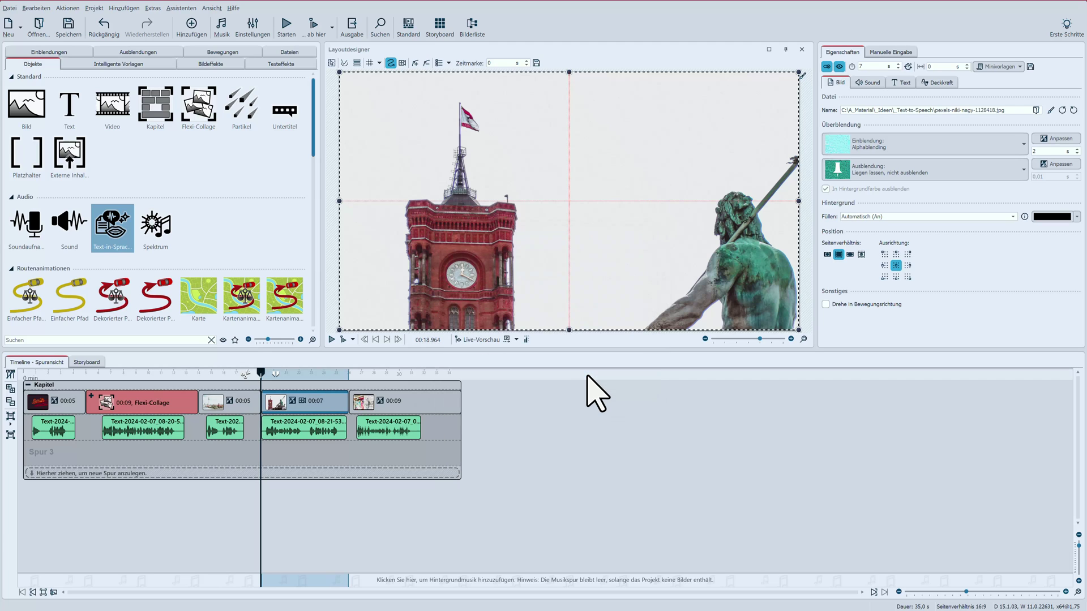
Step: Check the end marker of the fourth image's camera pan and preview the show from the start of the third image
click(402, 63)
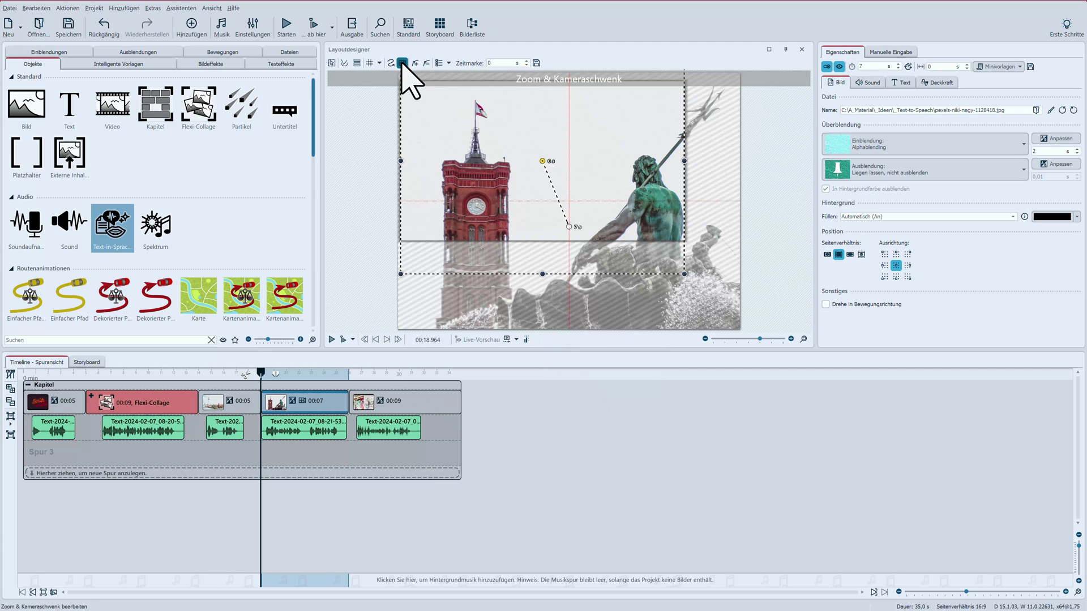
click(569, 227)
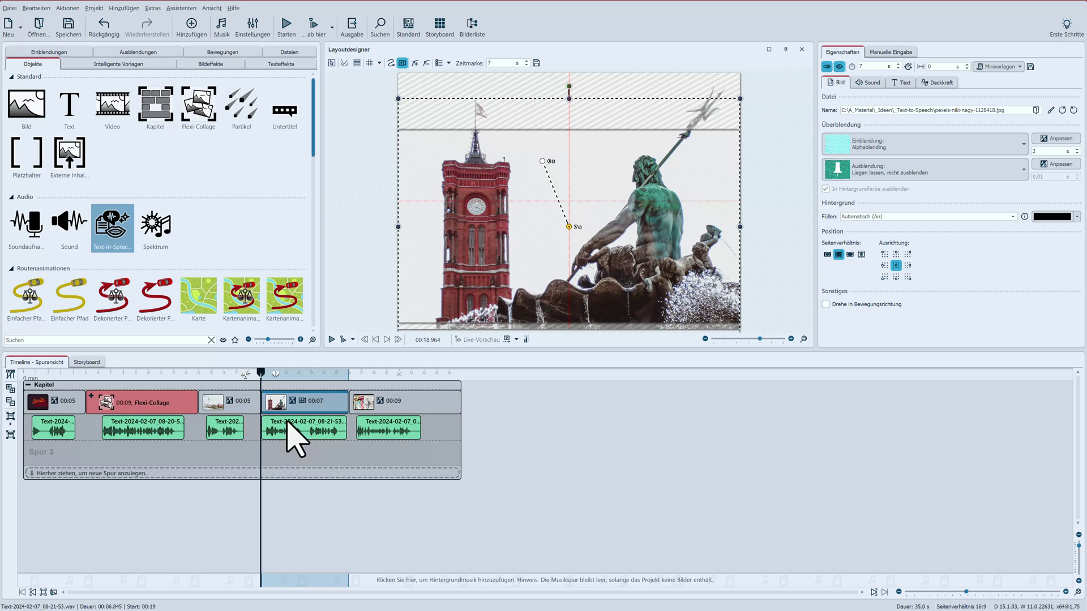
drag(261, 372, 204, 373)
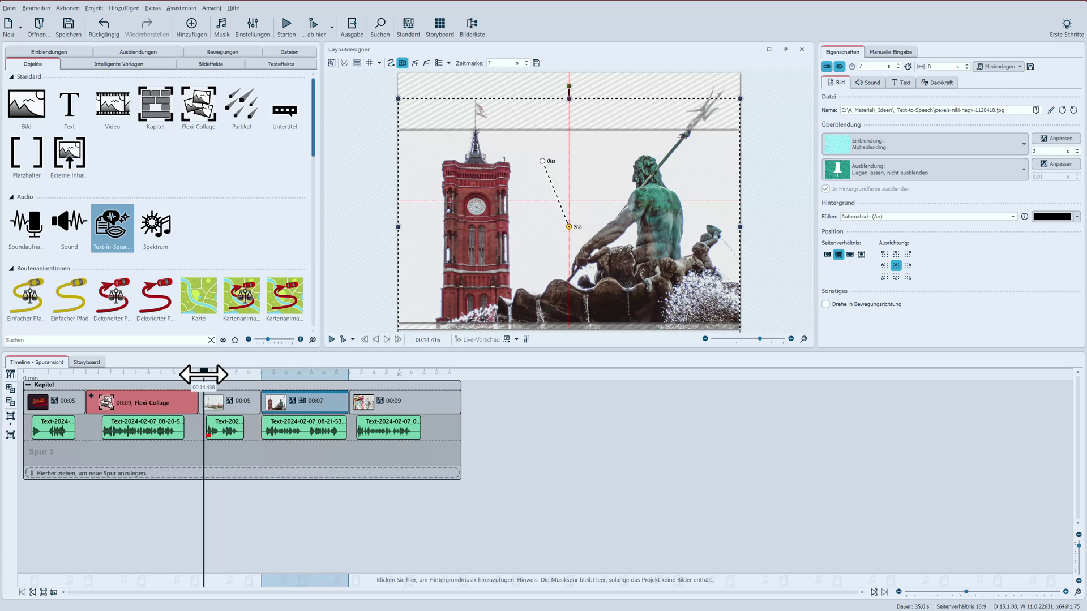
click(341, 339)
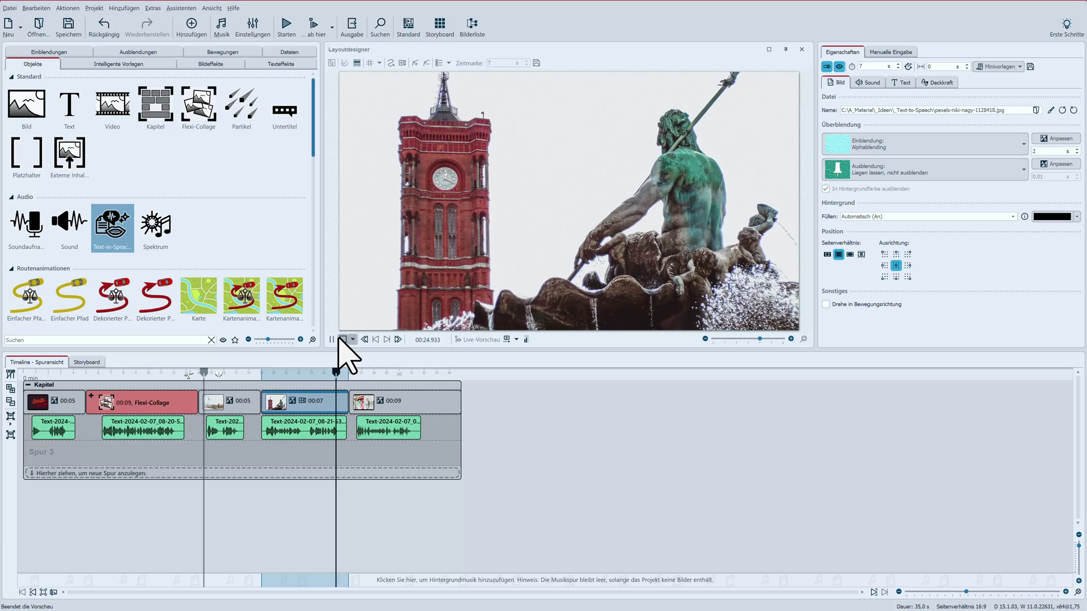
click(343, 339)
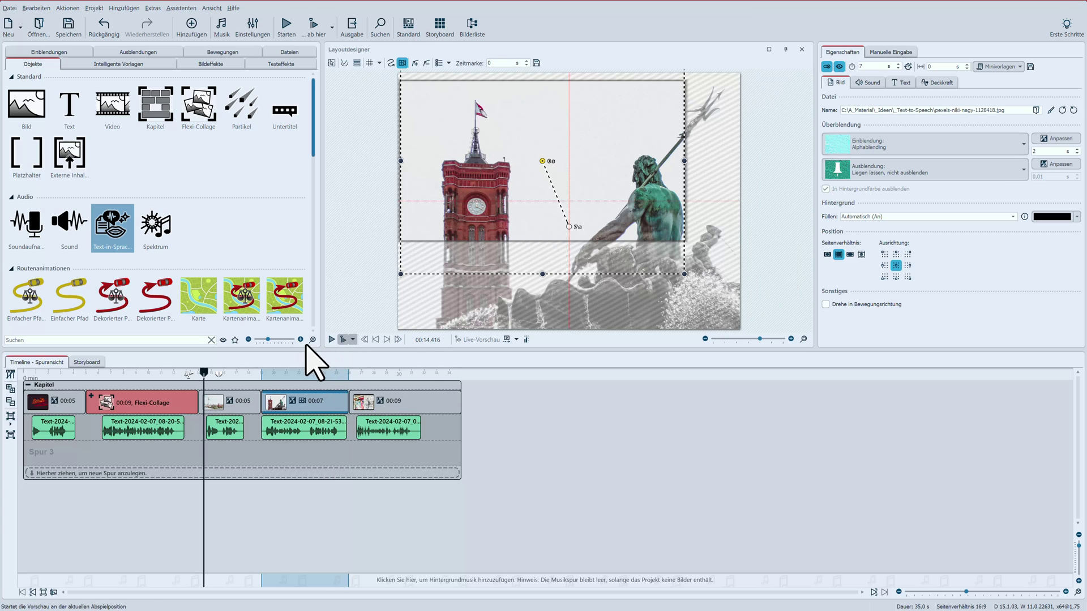
Step: Try a playback speed of 150 % on the speech clip below the fourth image and preview it from just before the clip
click(315, 441)
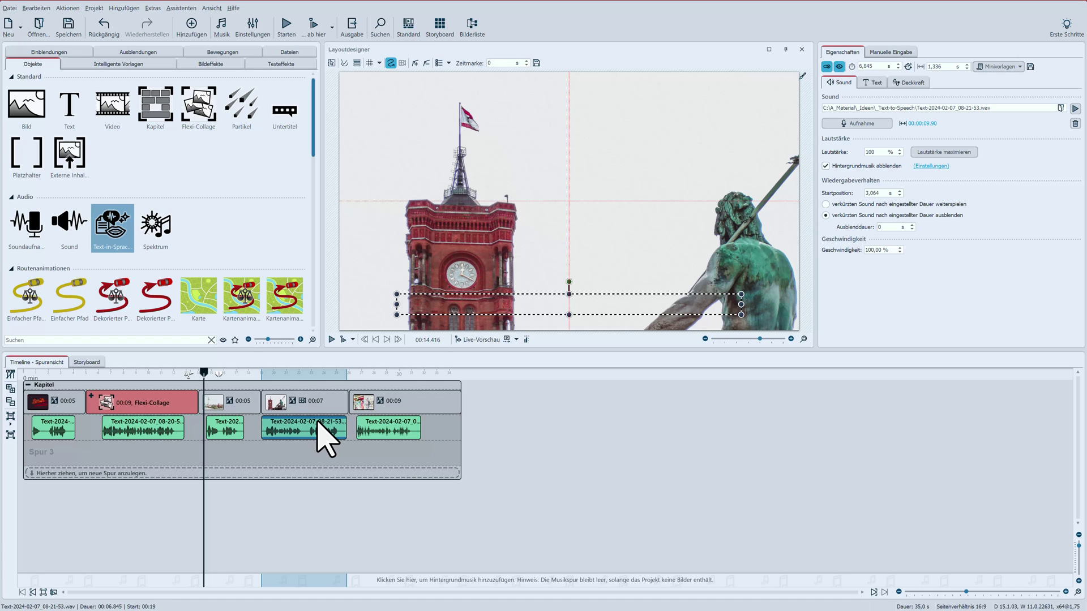
double_click(867, 249)
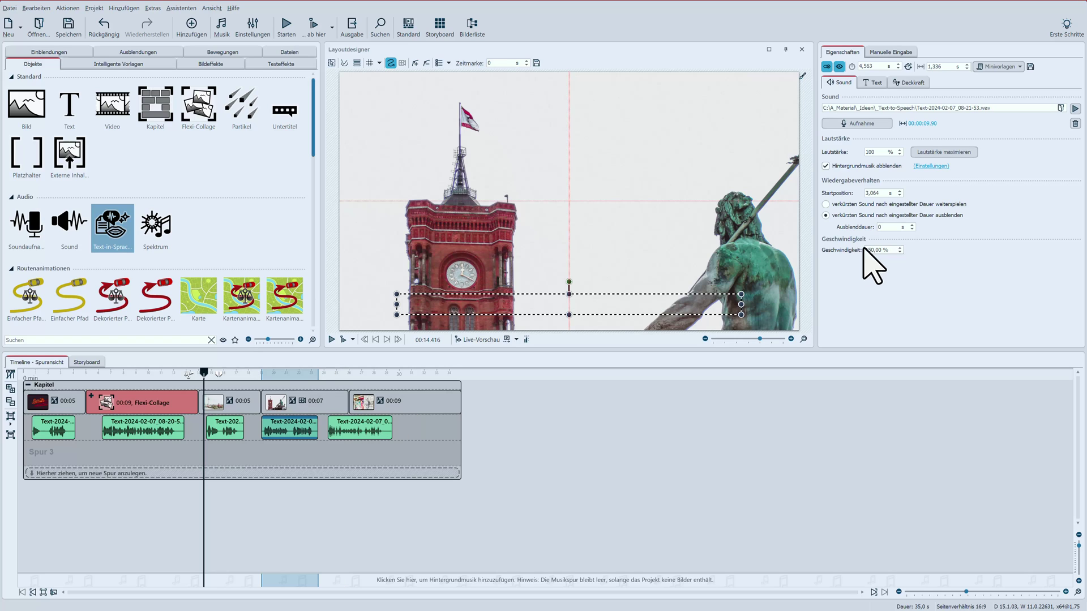
click(256, 372)
click(342, 340)
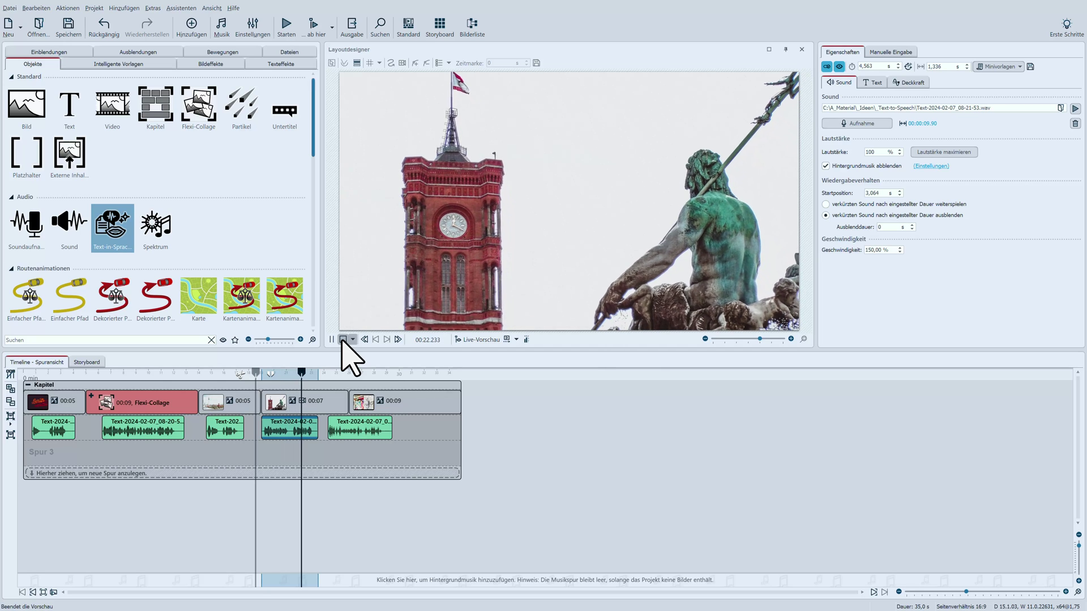
click(342, 340)
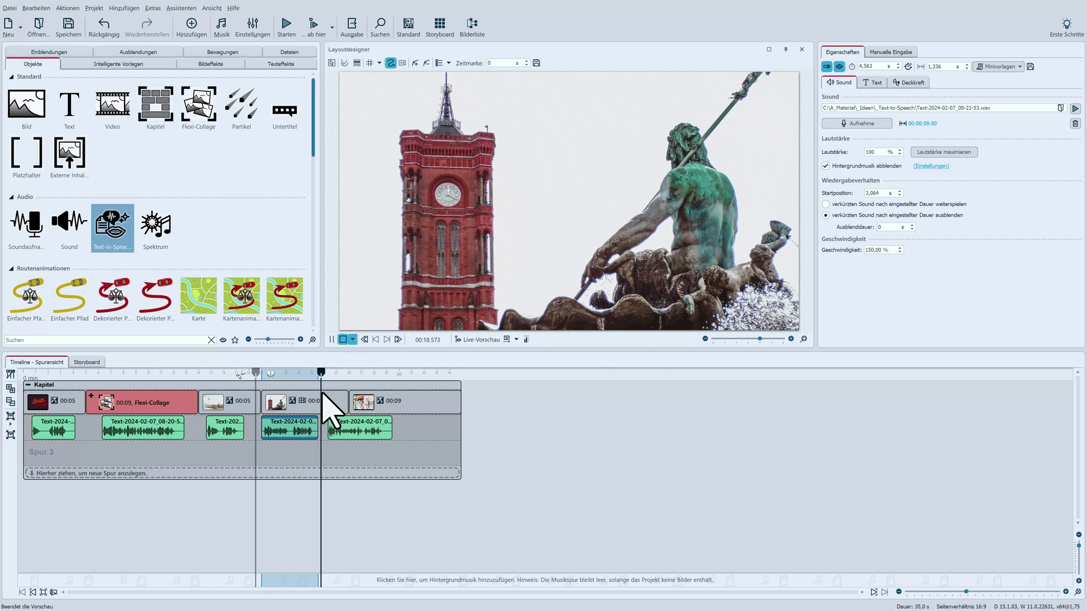
Step: Set the playback speed of the speech clip below the fourth image to 120 %
double_click(870, 250)
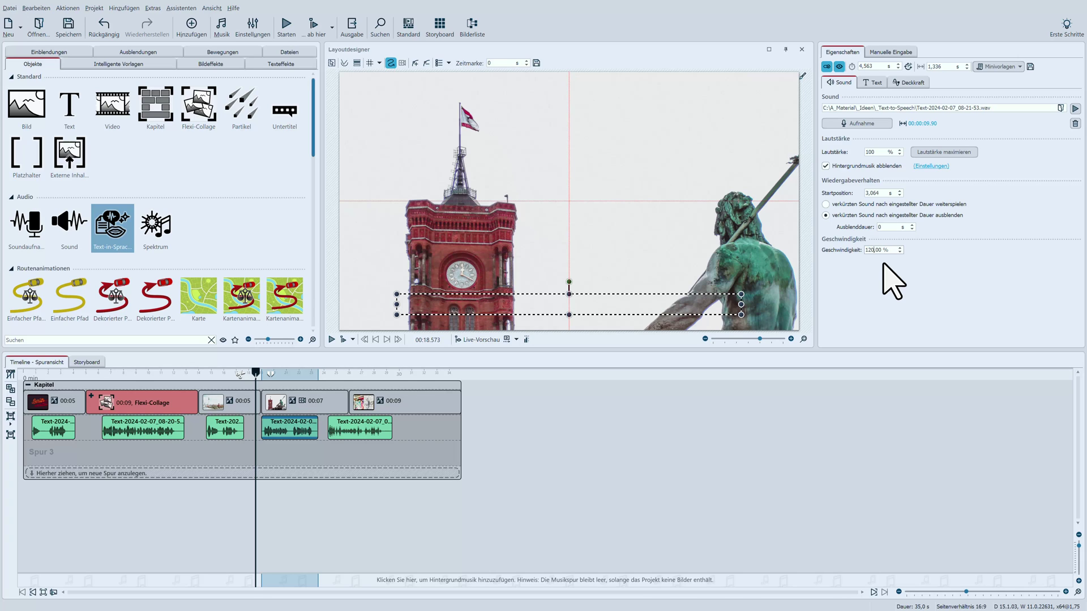
text(120)
key(Return)
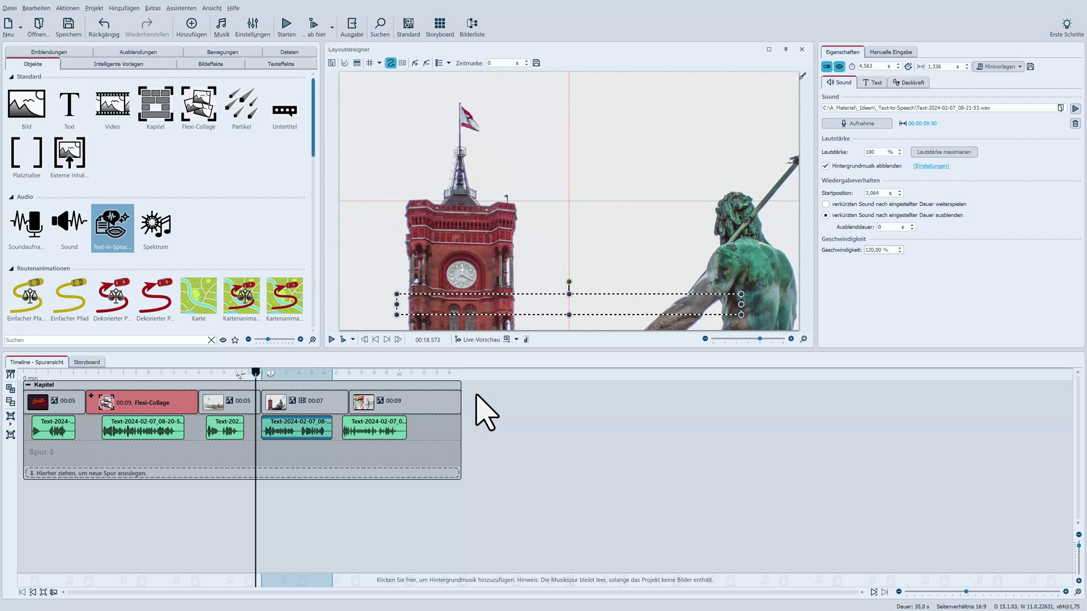